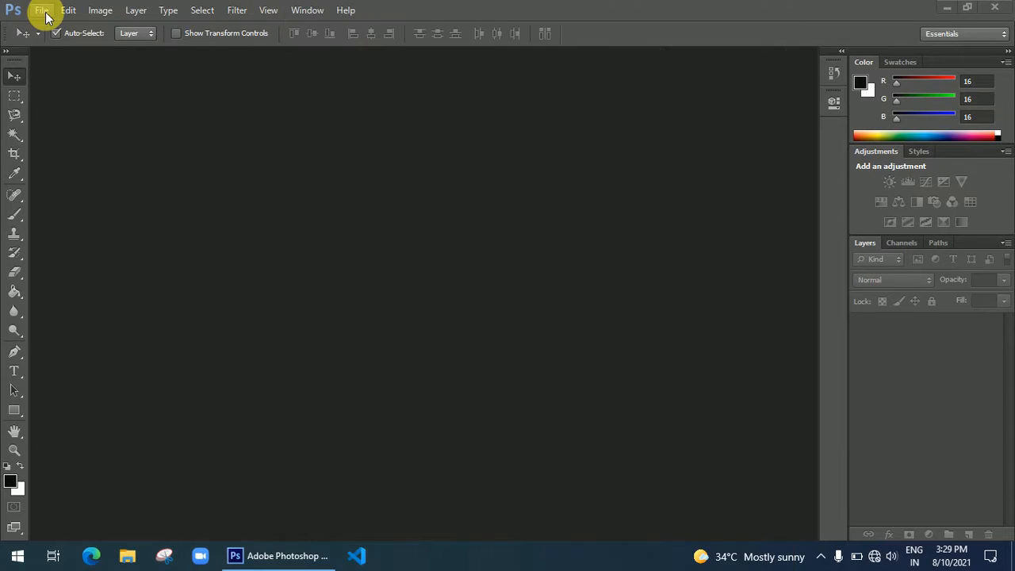
Start creating a new document and activate its name for editing
left_click(41, 10)
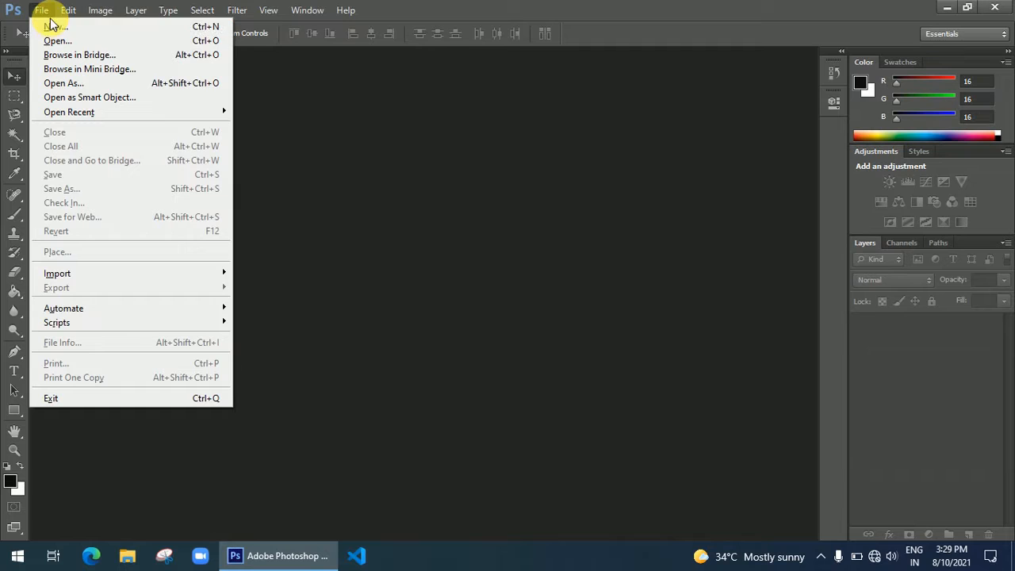
left_click(52, 26)
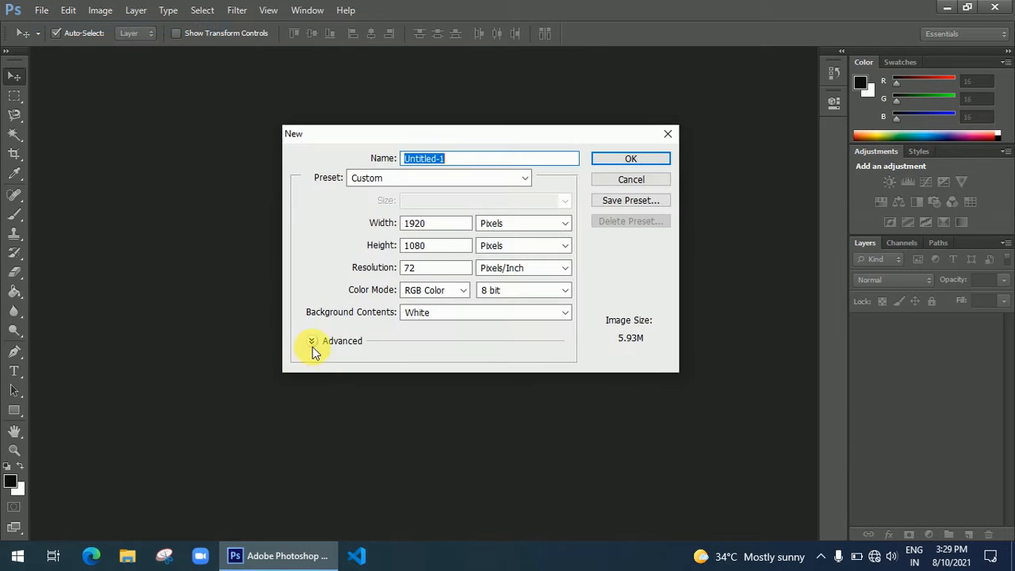
left_click(469, 160)
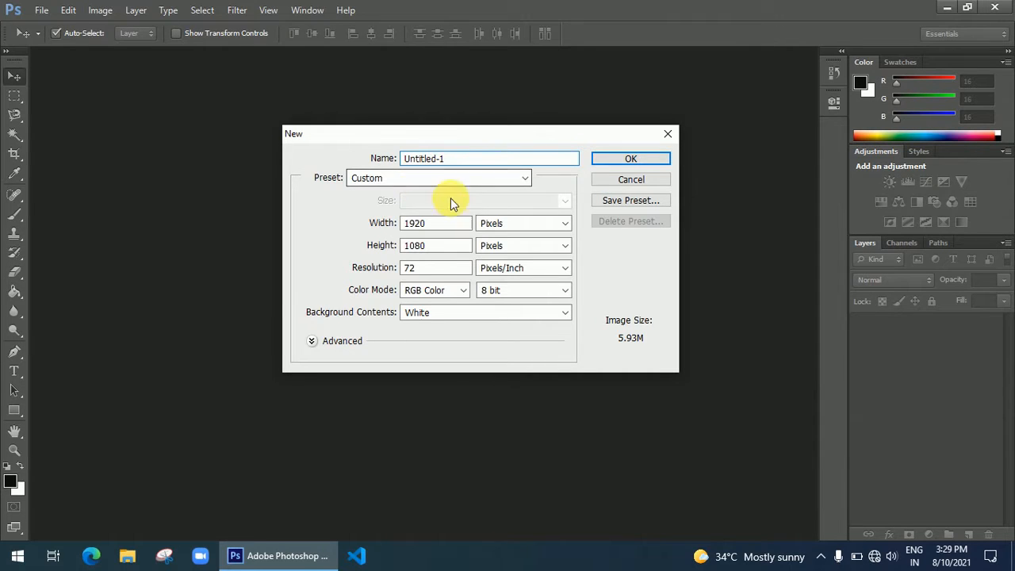
Try the Default Photoshop Size, U.S. Paper and International Paper presets for the new document, then return to Custom
left_click(527, 179)
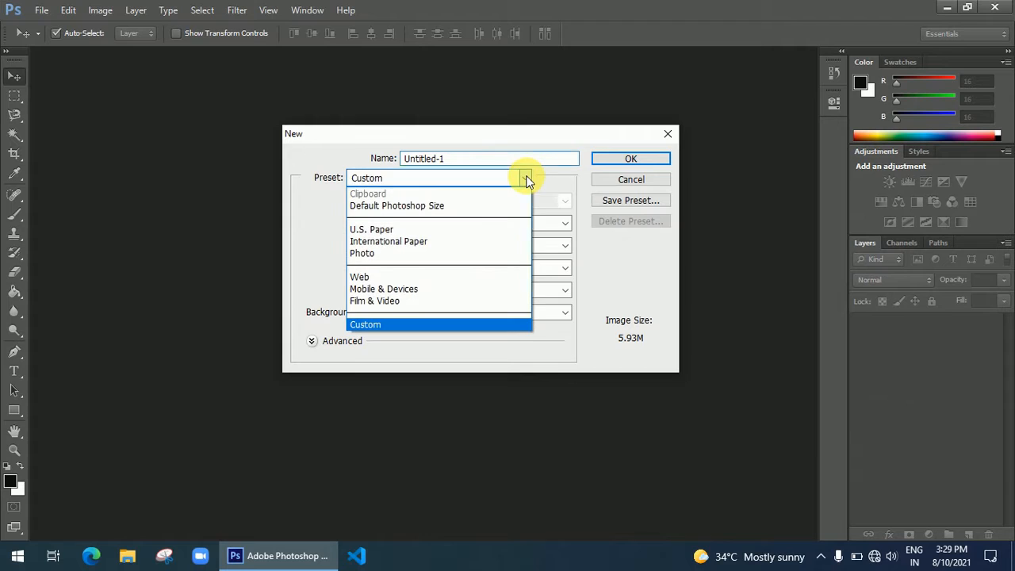
left_click(498, 207)
left_click(473, 175)
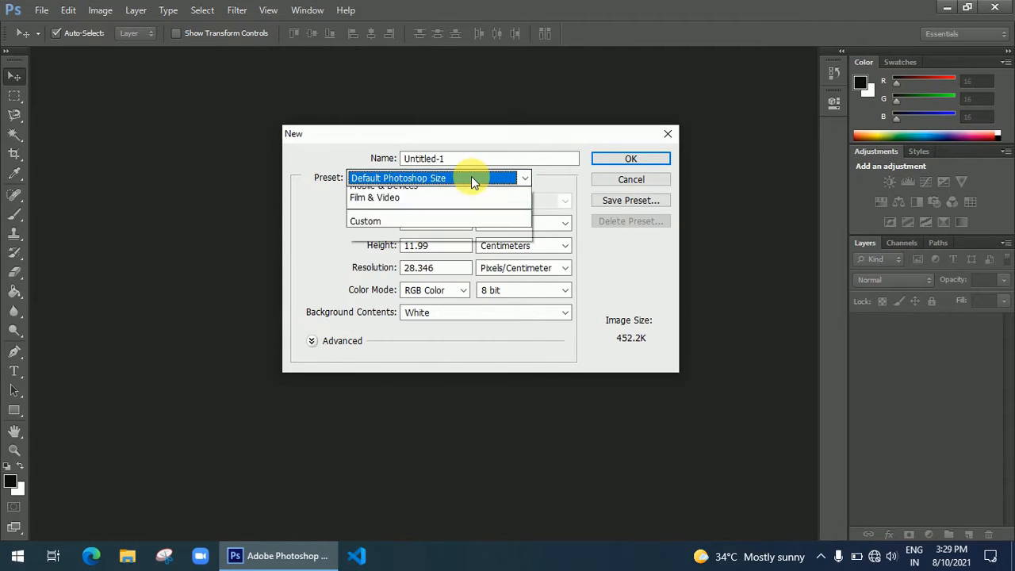
left_click(465, 229)
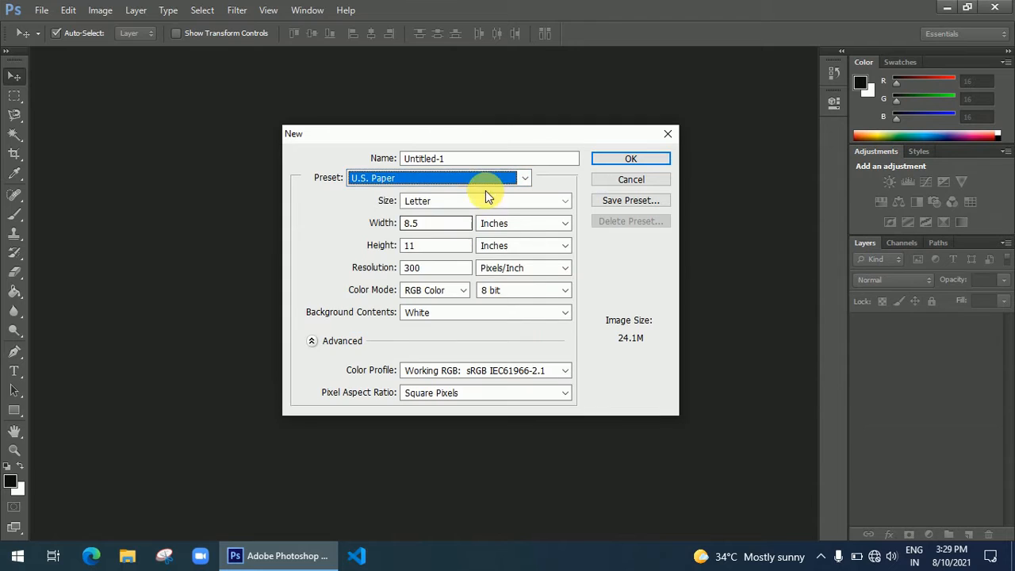
left_click(487, 179)
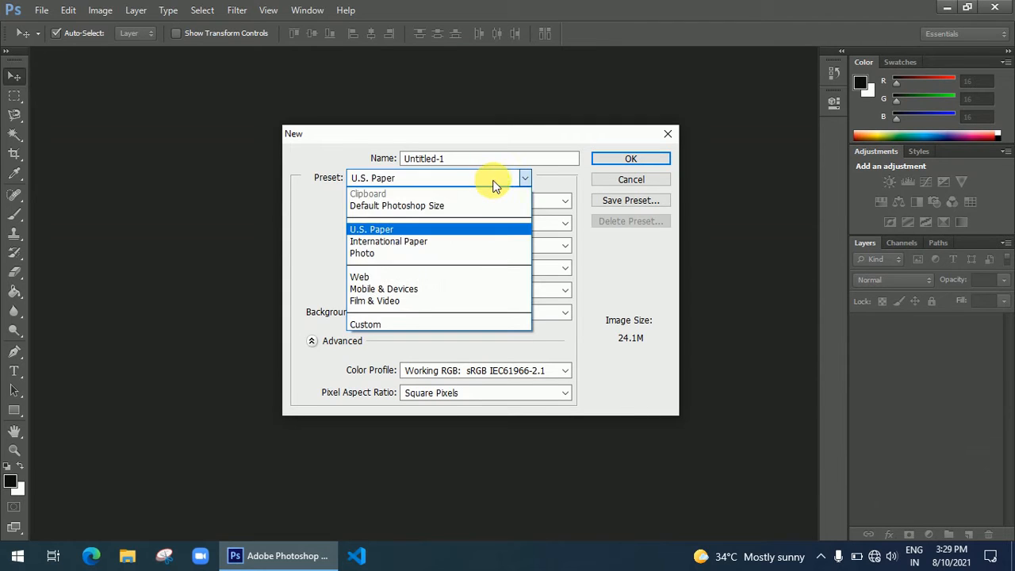
left_click(481, 240)
left_click(457, 179)
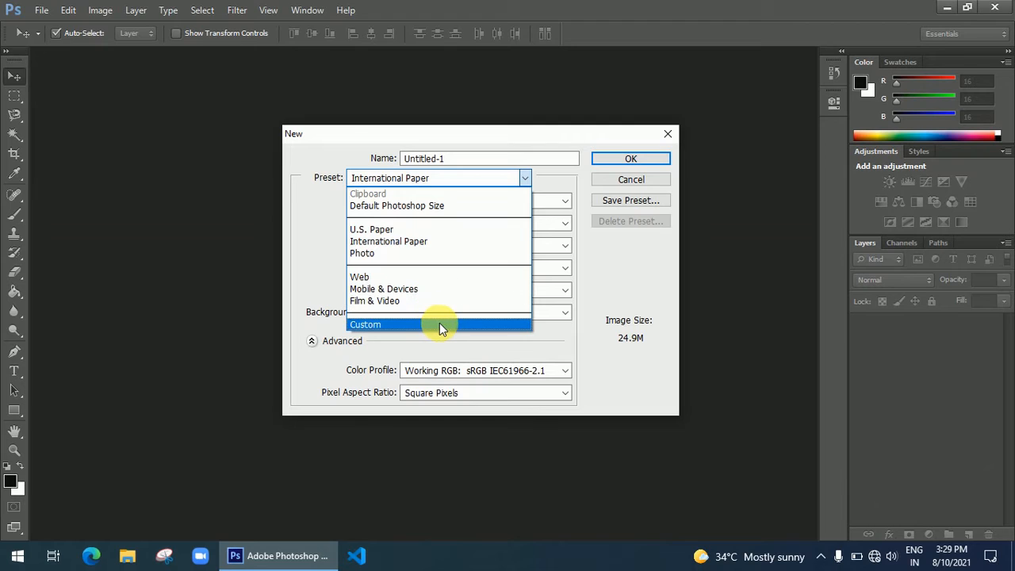
left_click(442, 324)
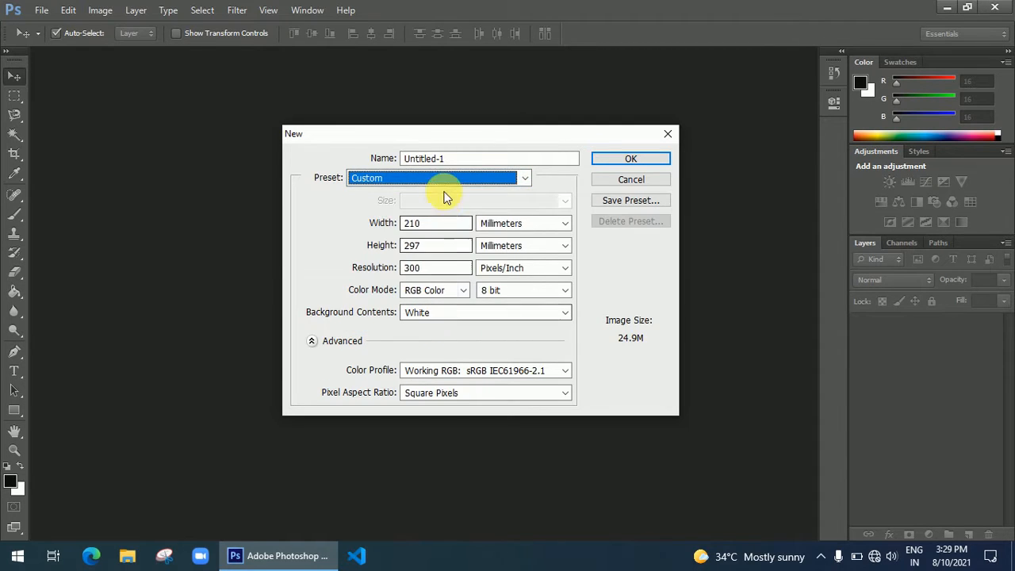
Set the new document's size to 1920 by 1080 pixels and its resolution to 72 pixels per inch
left_click(311, 342)
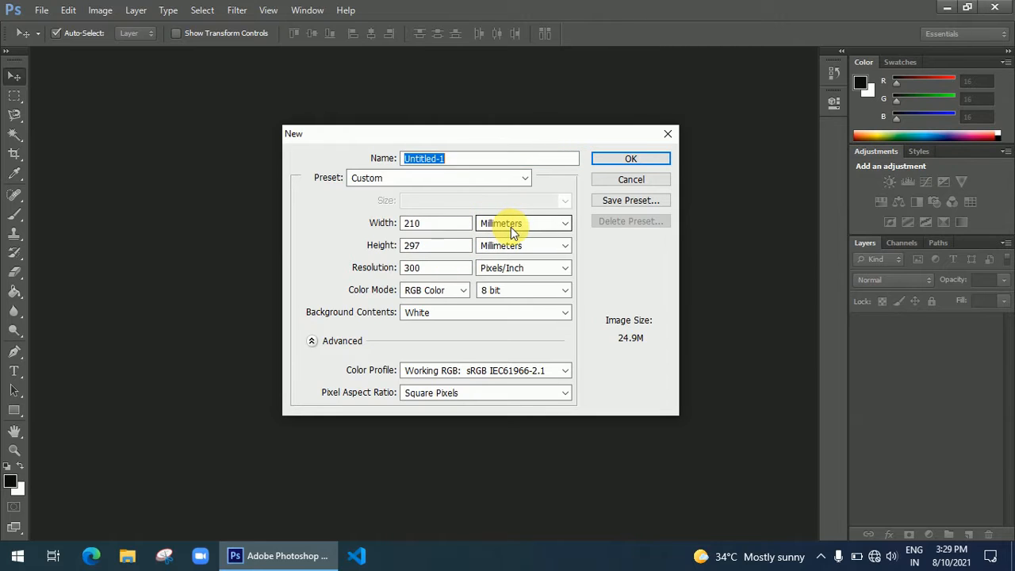
left_click(511, 226)
left_click(512, 236)
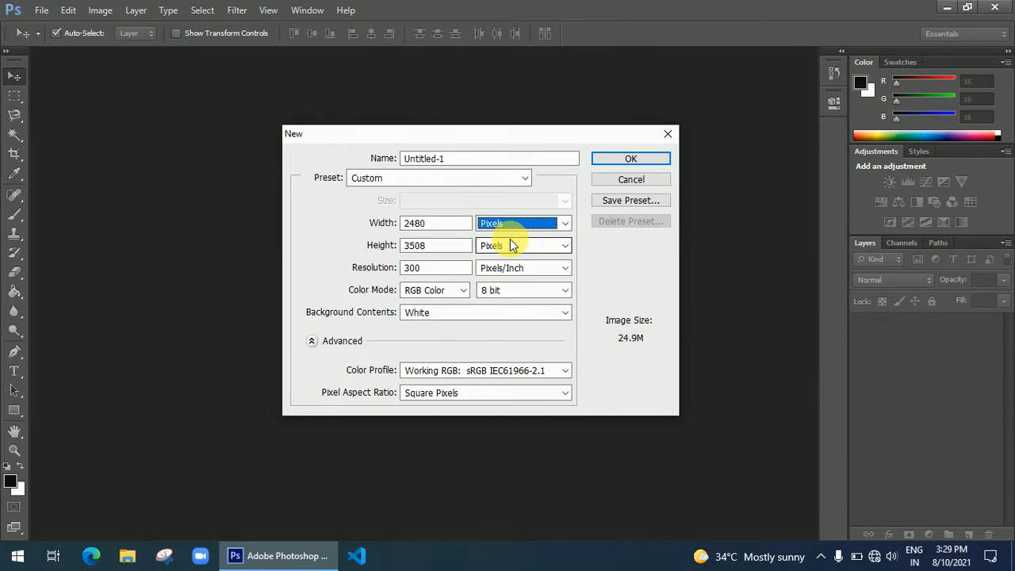
left_click(462, 230)
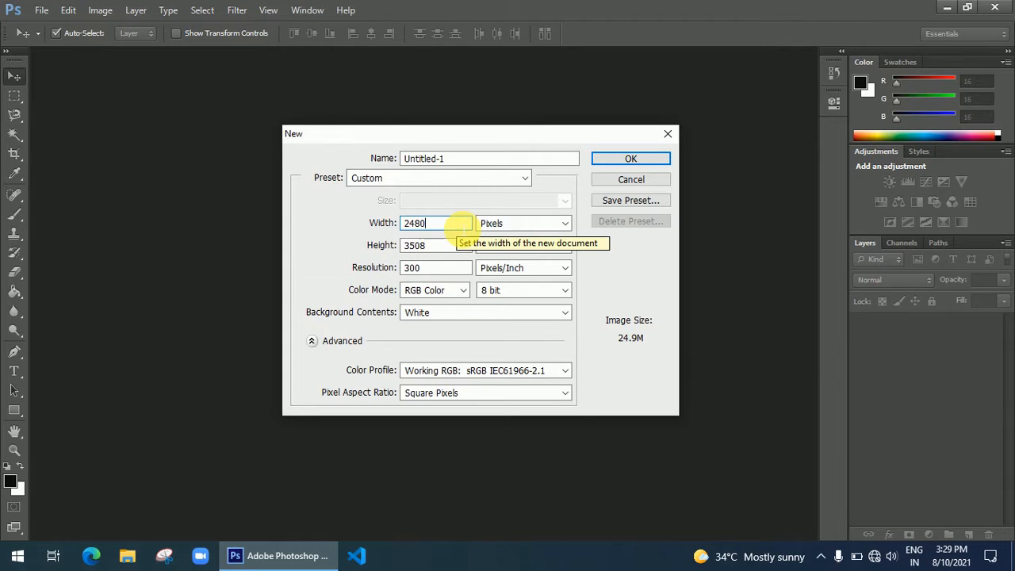
double_click(460, 226)
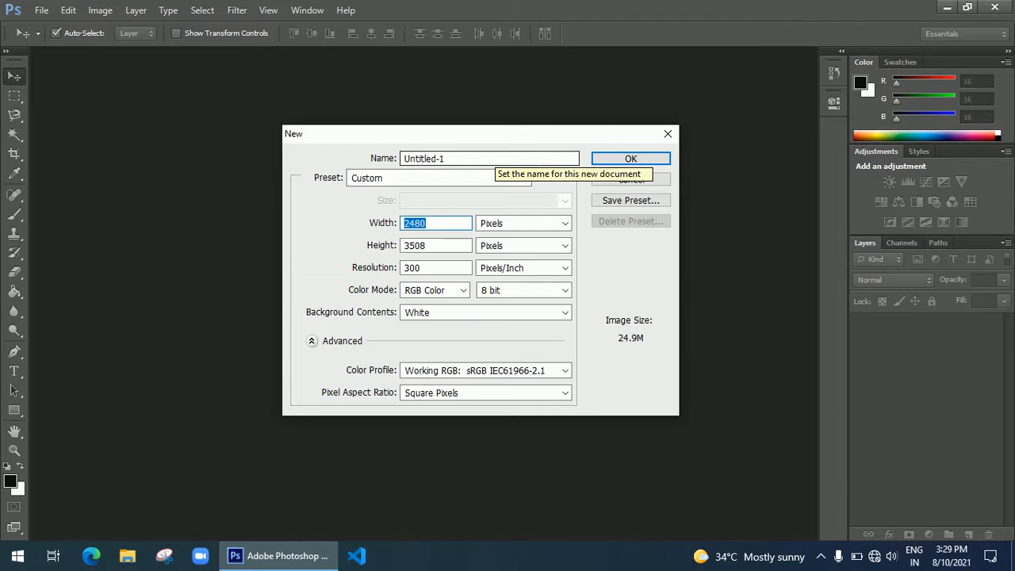
type("1920")
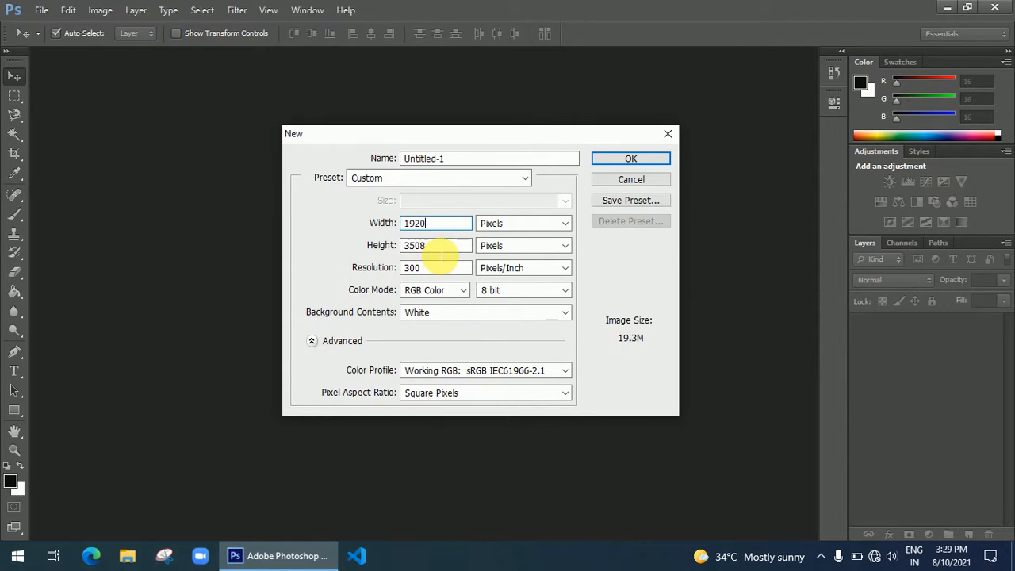
double_click(436, 247)
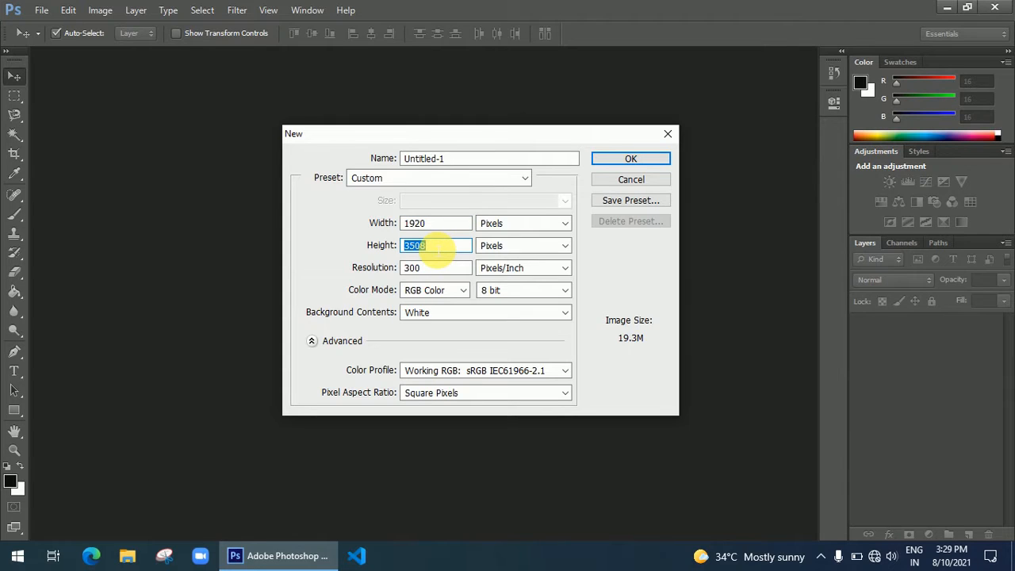
type("1080")
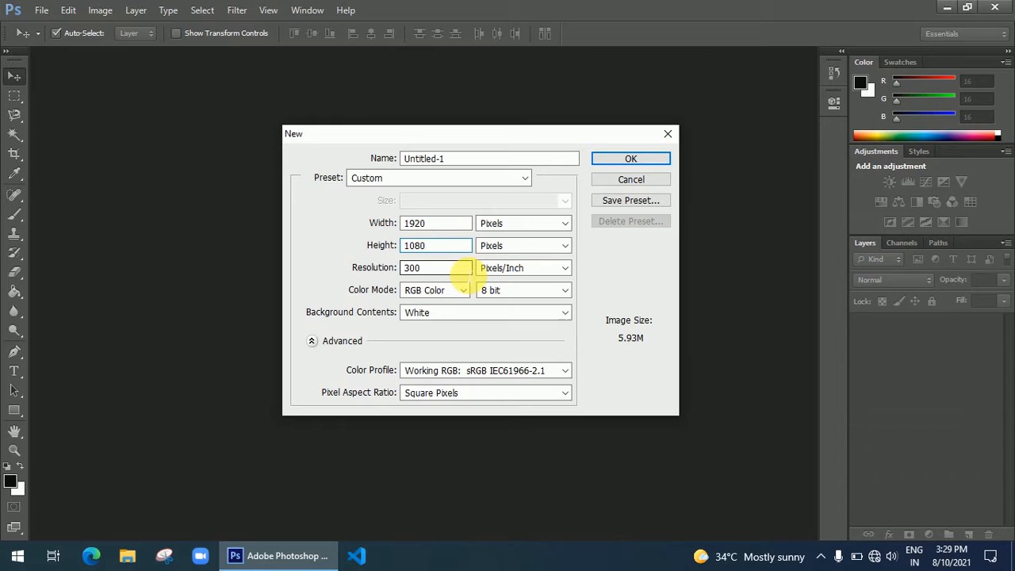
double_click(440, 268)
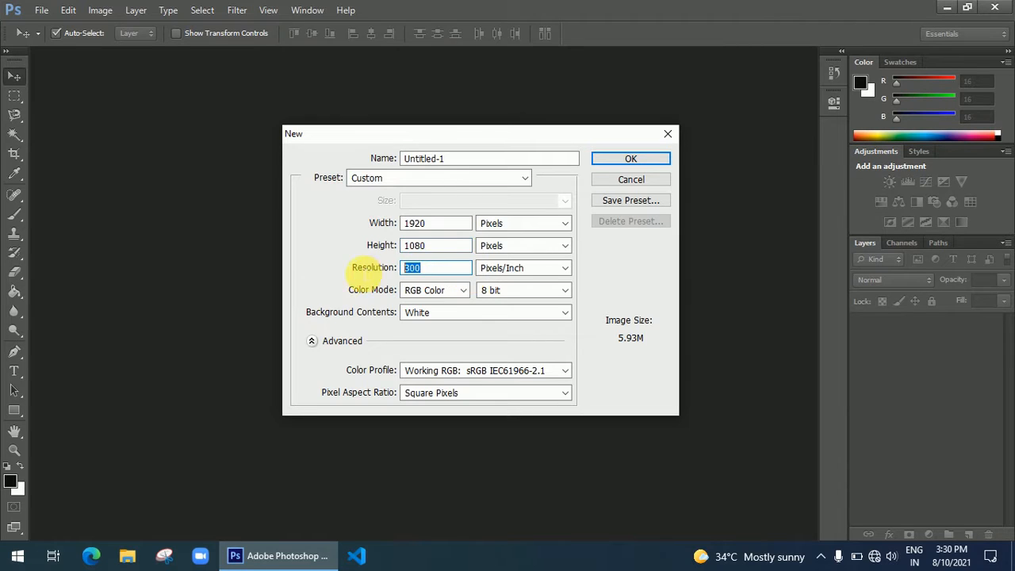
type("72")
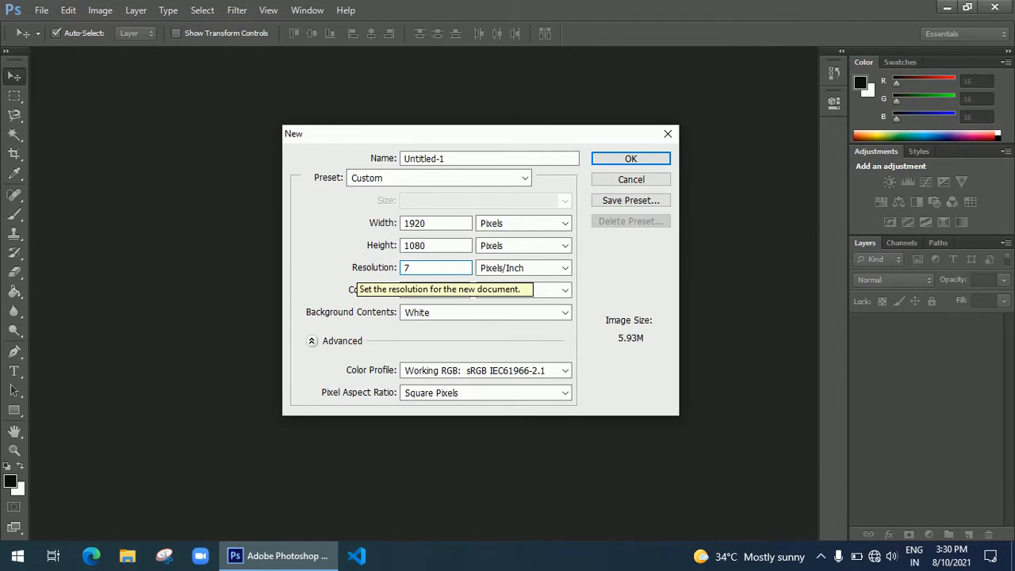
Set the new document's width to 100 pixels and its height to 786 pixels
double_click(444, 225)
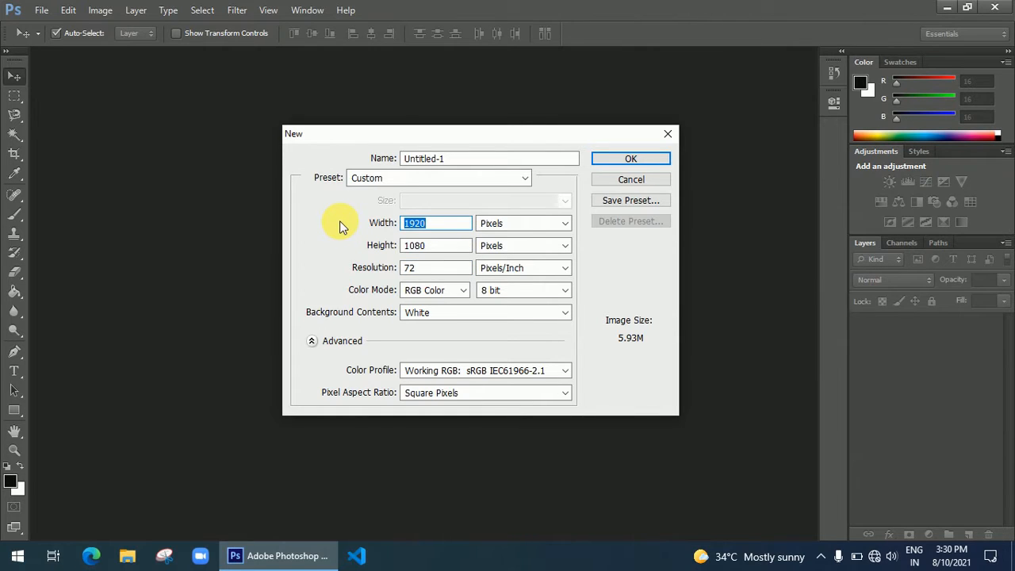
type("10")
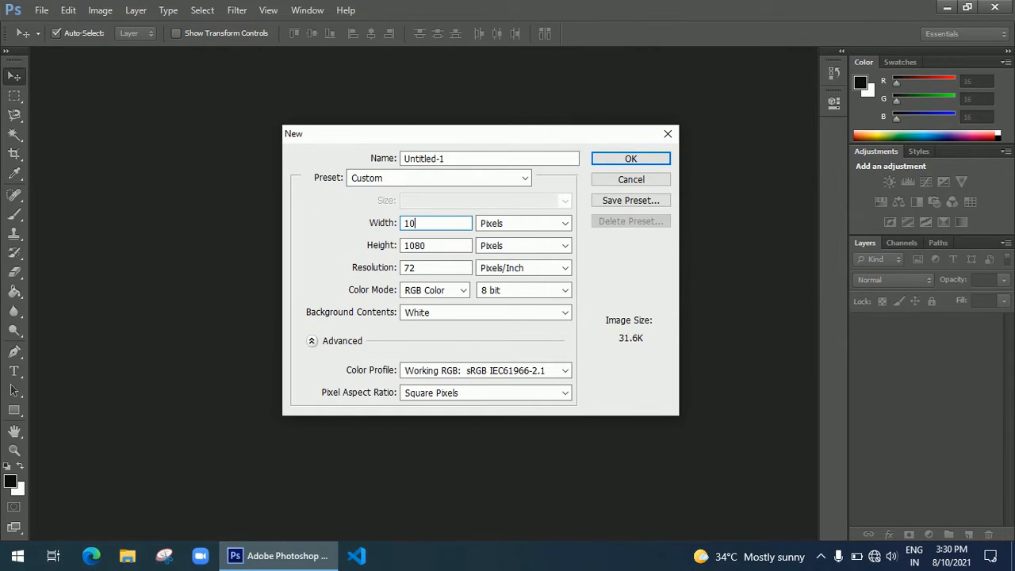
type("0")
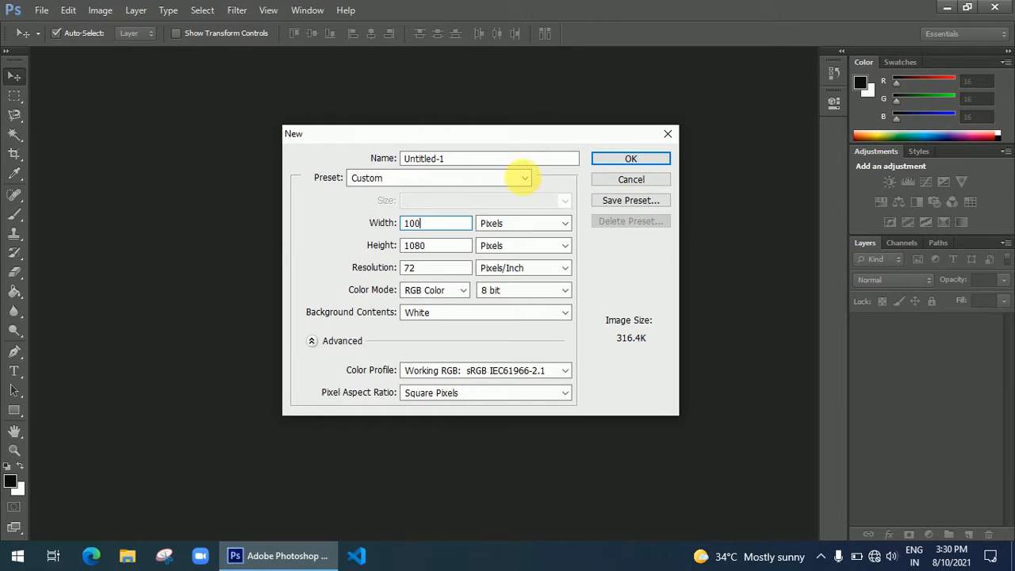
double_click(466, 226)
key("Tab")
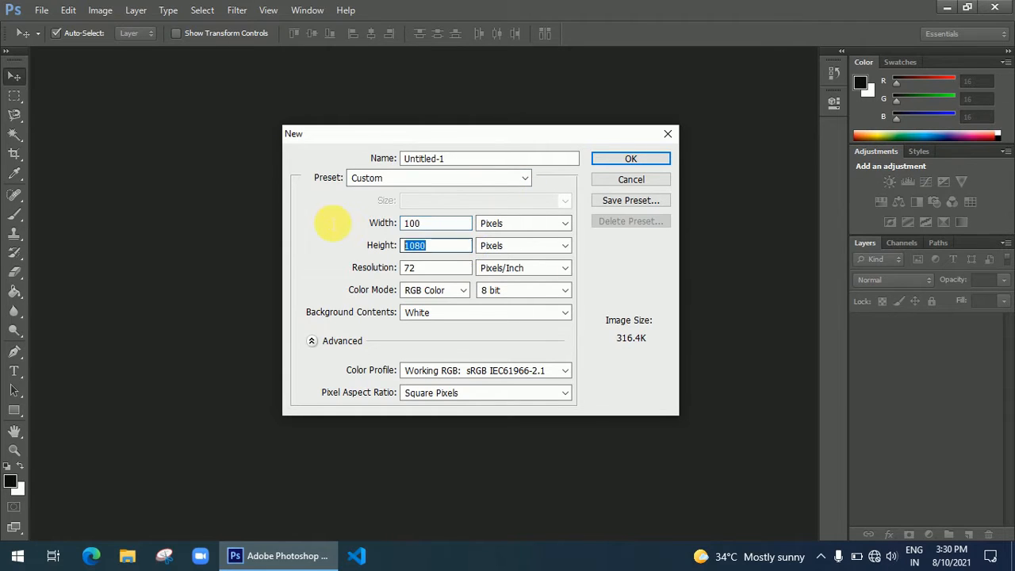
type("7")
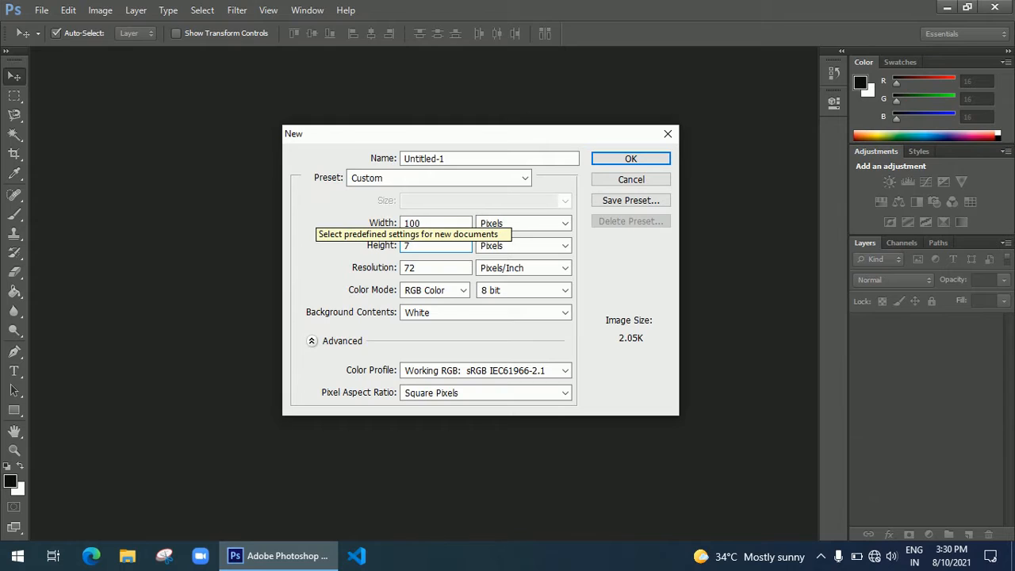
type("86")
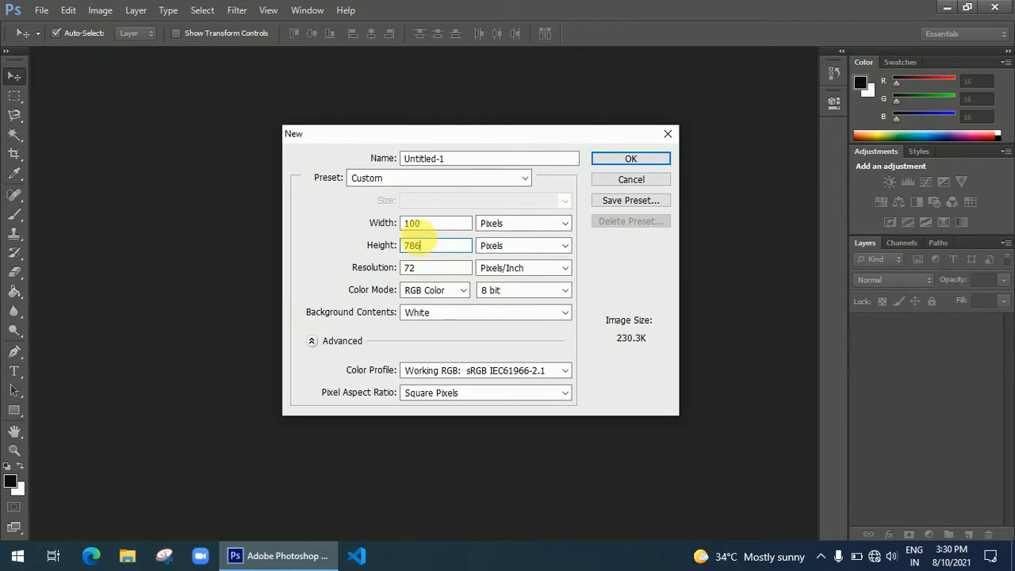
Set the new document's width back to 1920 pixels and its height back to 1080 pixels
left_click(437, 229)
double_click(441, 229)
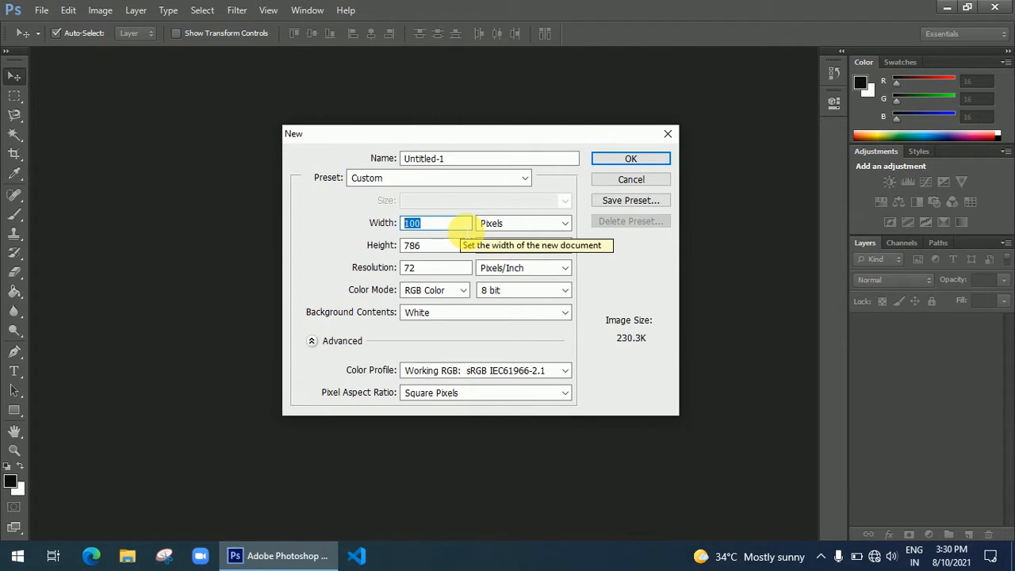
type("19")
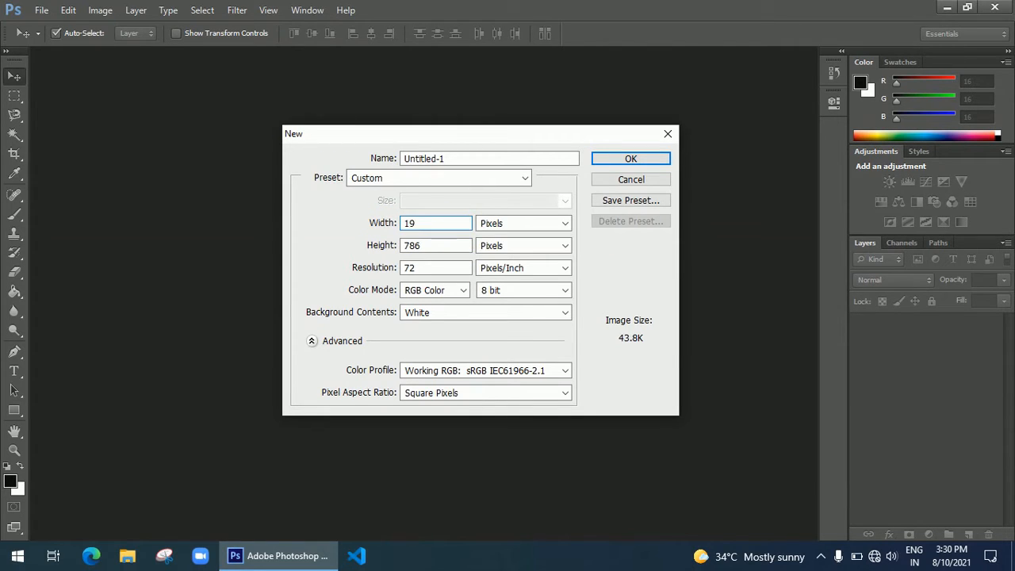
type("20")
double_click(444, 247)
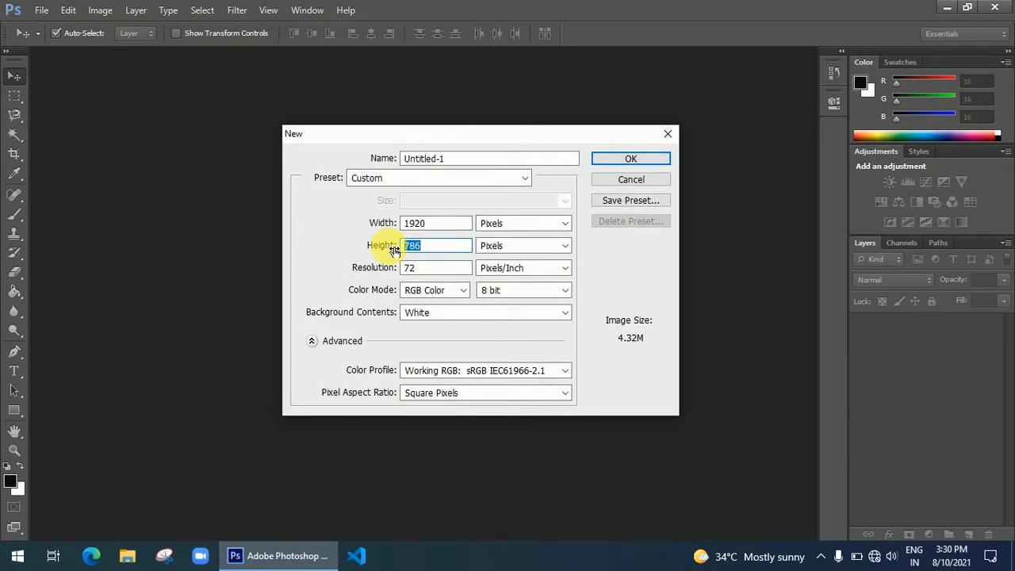
type("10")
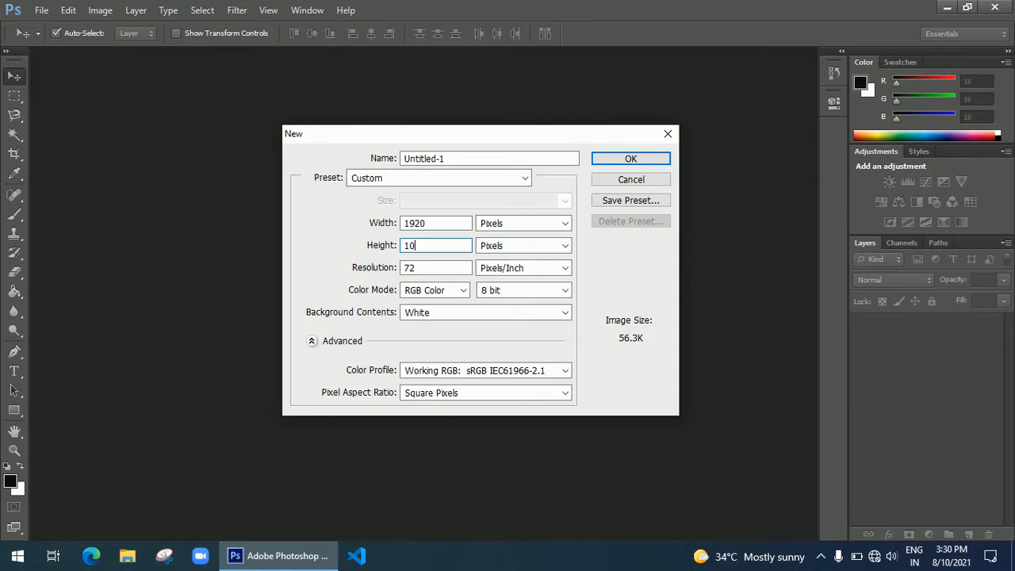
type("80")
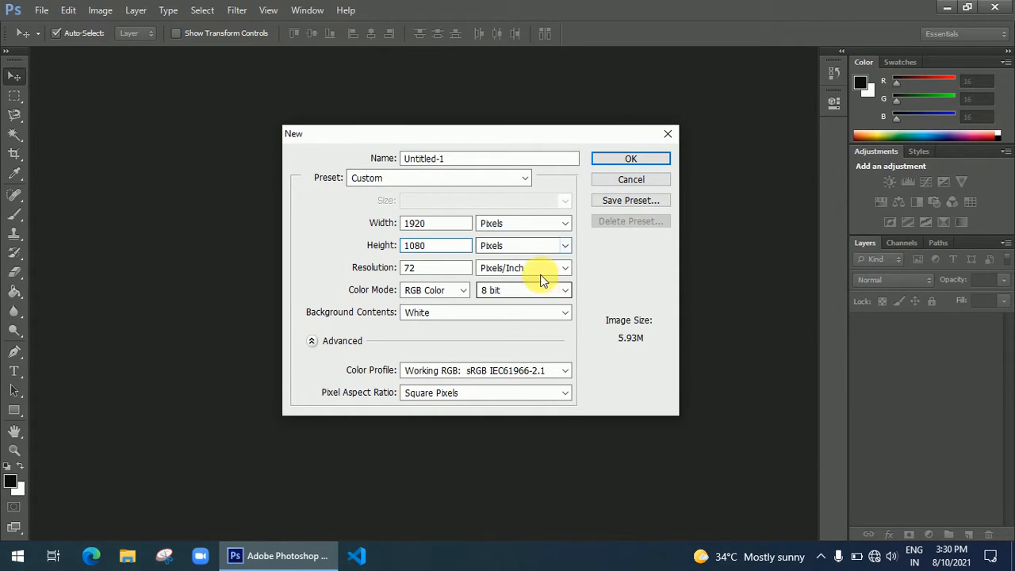
Choose Pixels/Inch as the resolution unit and RGB Color at 8 bit as the color mode
left_click(484, 268)
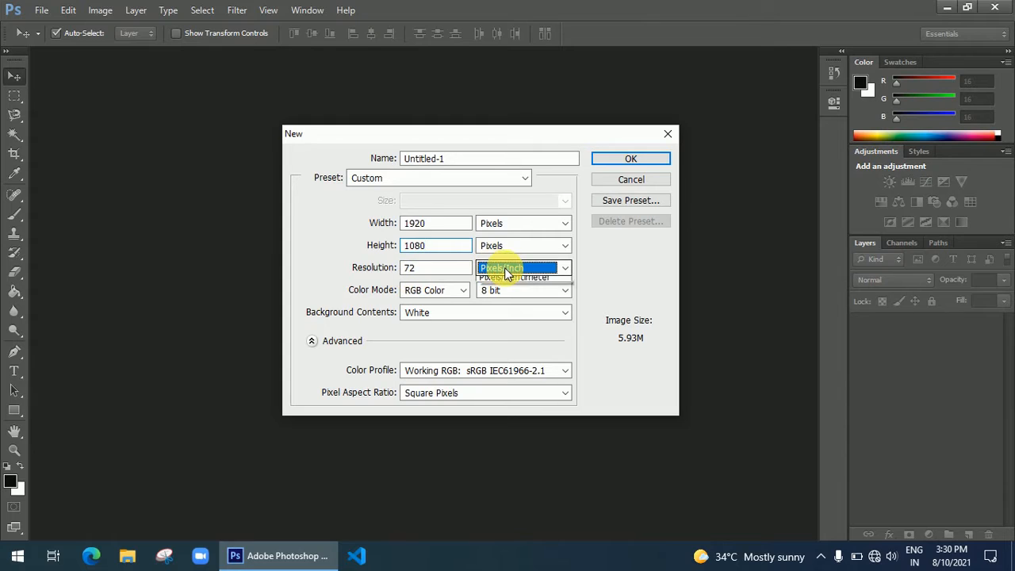
left_click(511, 272)
left_click(424, 270)
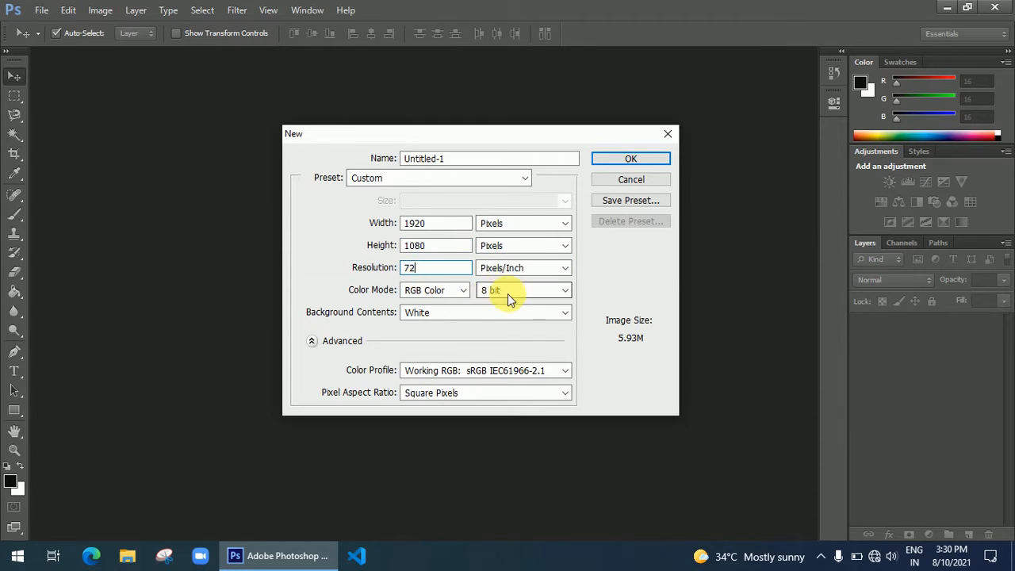
left_click(453, 290)
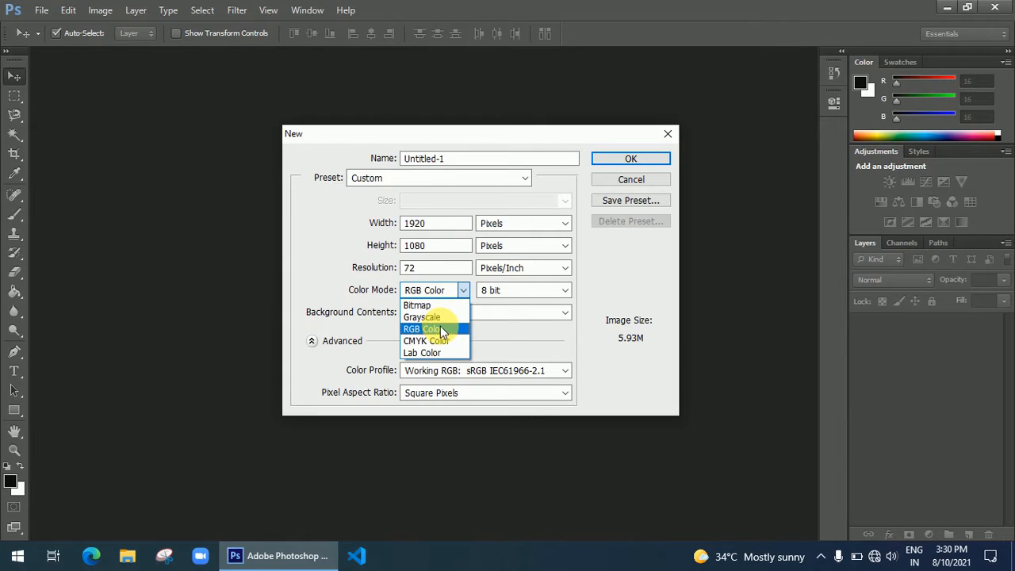
left_click(444, 329)
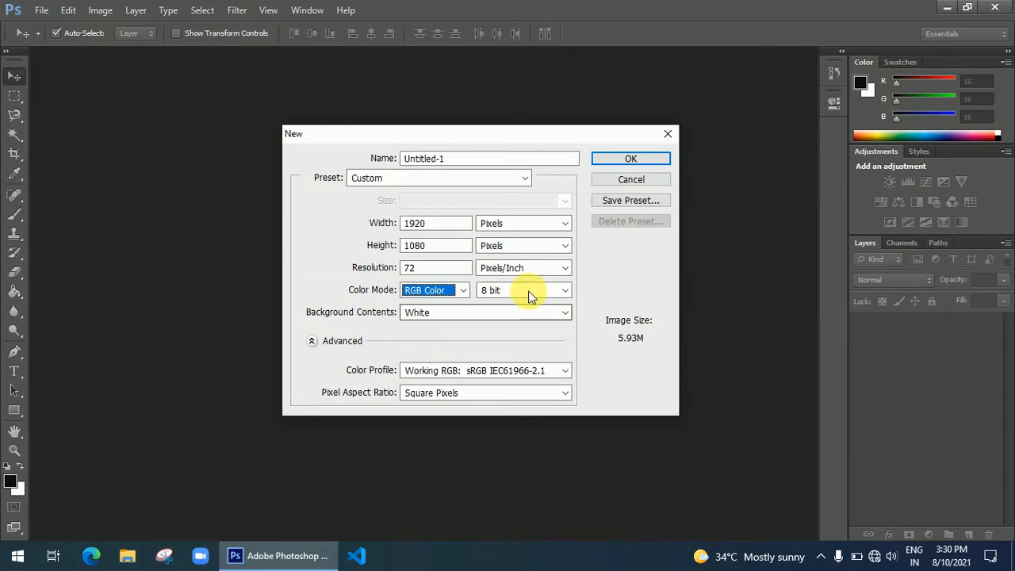
left_click(529, 291)
left_click(529, 316)
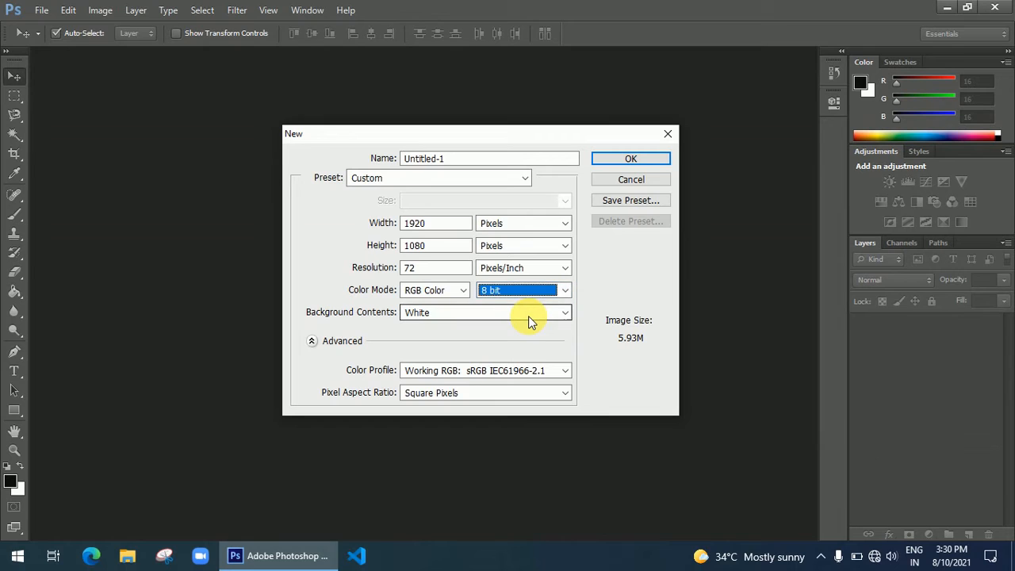
Try Background Color and Transparent as the new document's background contents, and settle on White
left_click(464, 311)
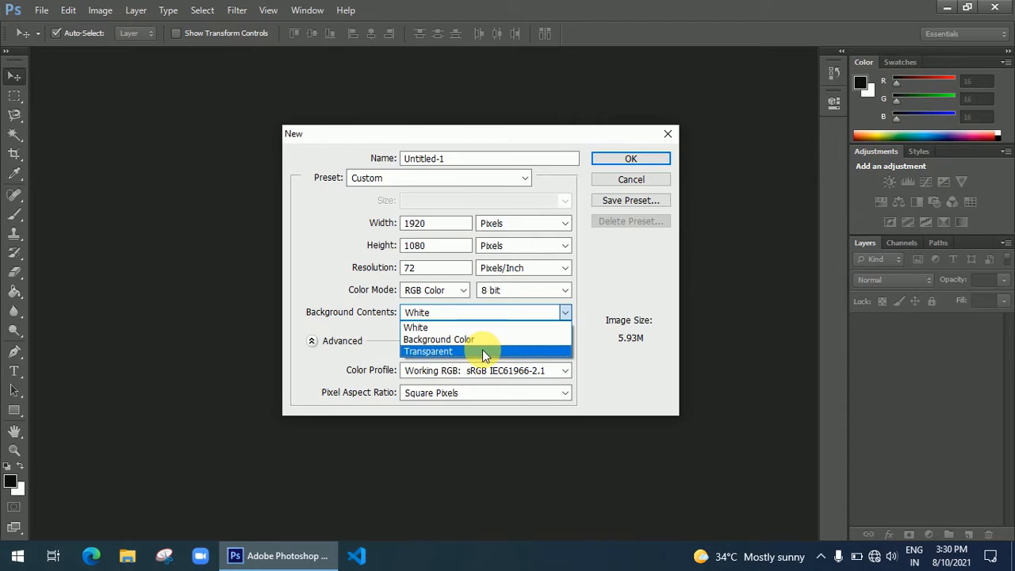
left_click(462, 327)
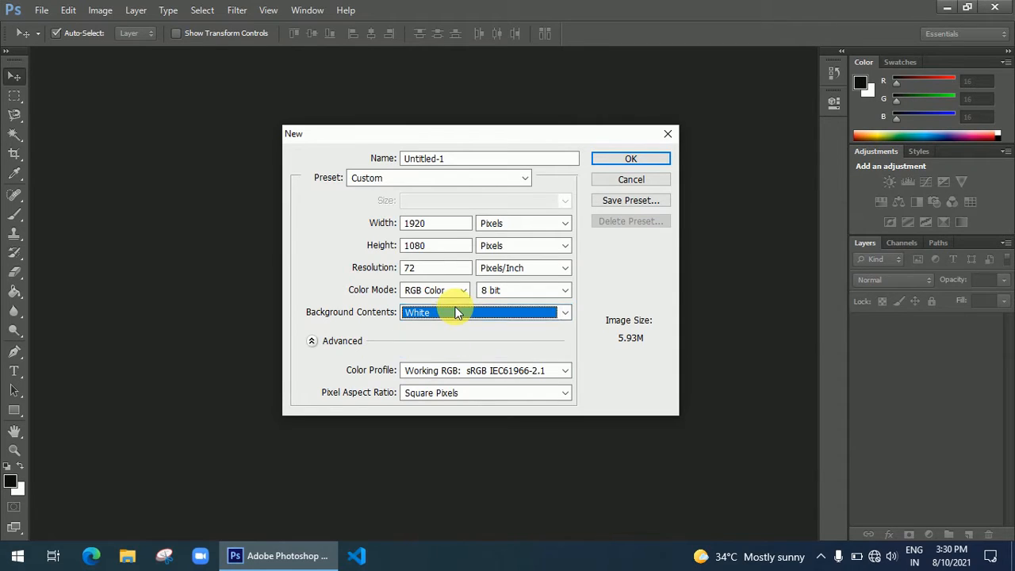
left_click(460, 316)
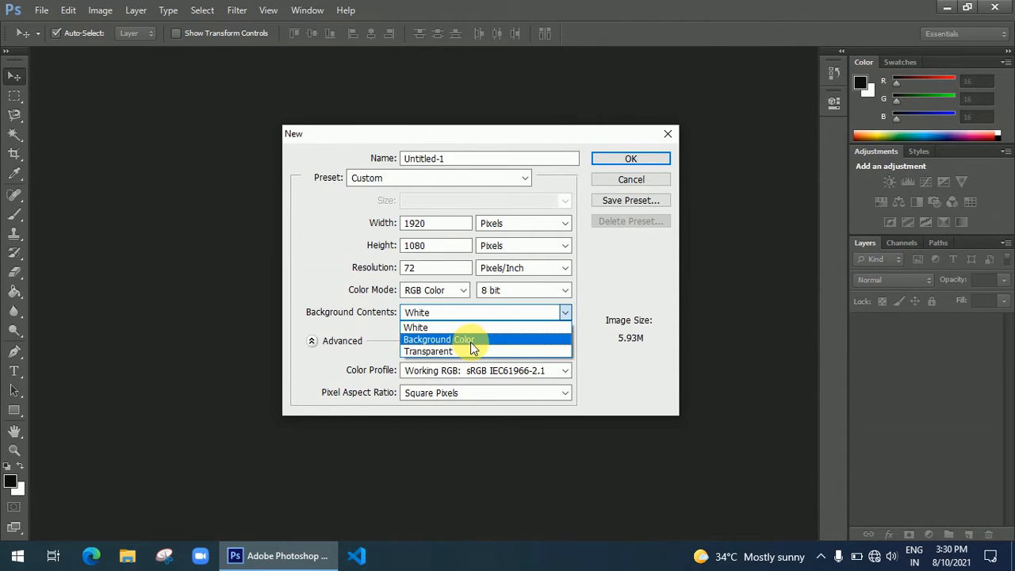
left_click(471, 342)
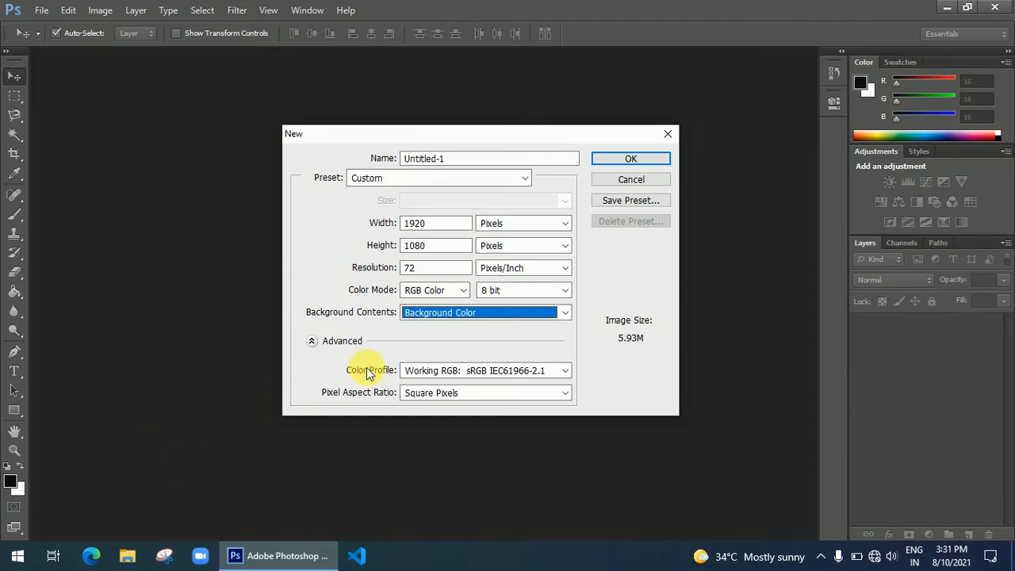
left_click(441, 314)
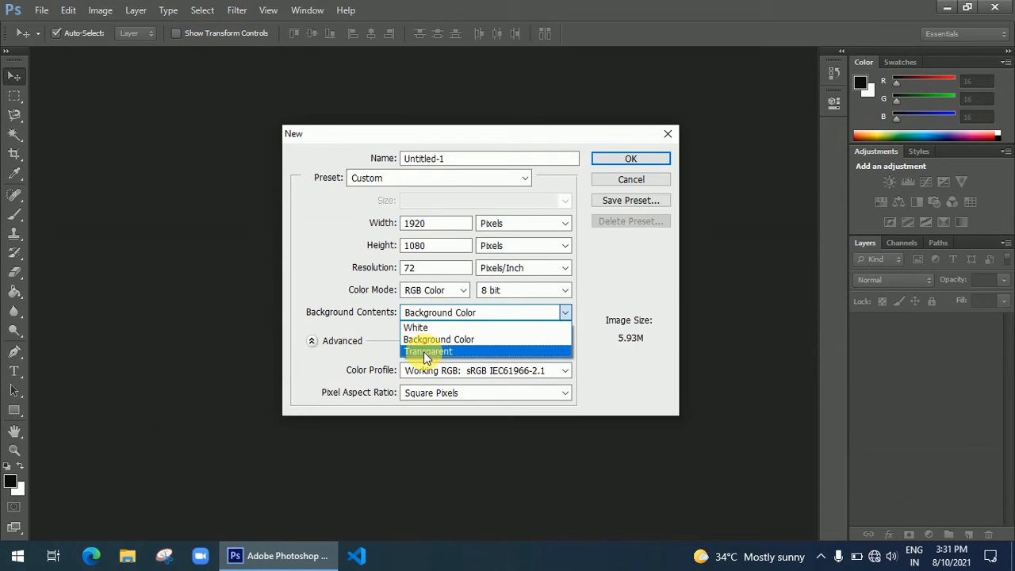
left_click(426, 352)
left_click(432, 316)
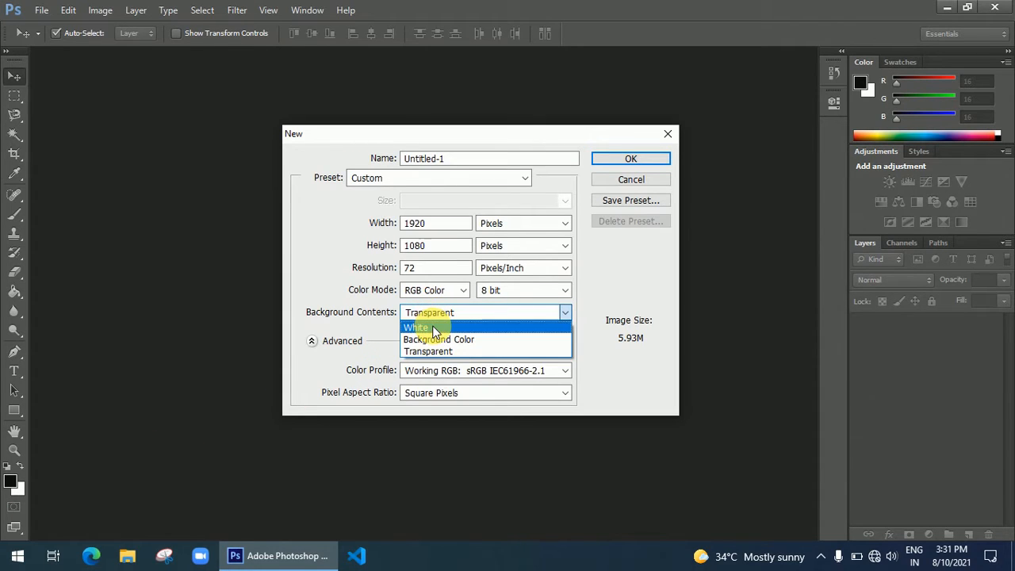
left_click(415, 325)
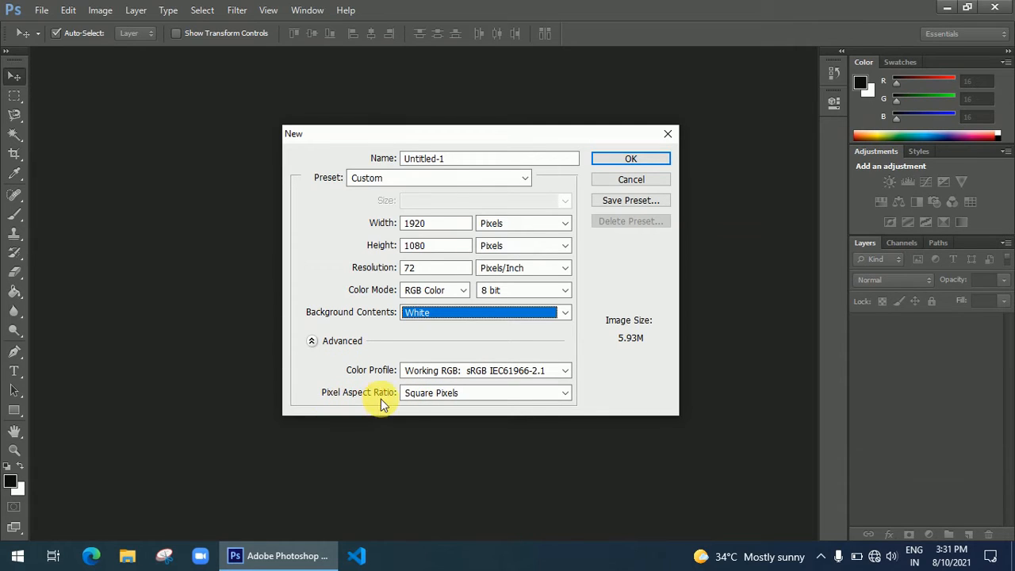
Choose Square Pixels as the pixel aspect ratio and create the new document
left_click(429, 395)
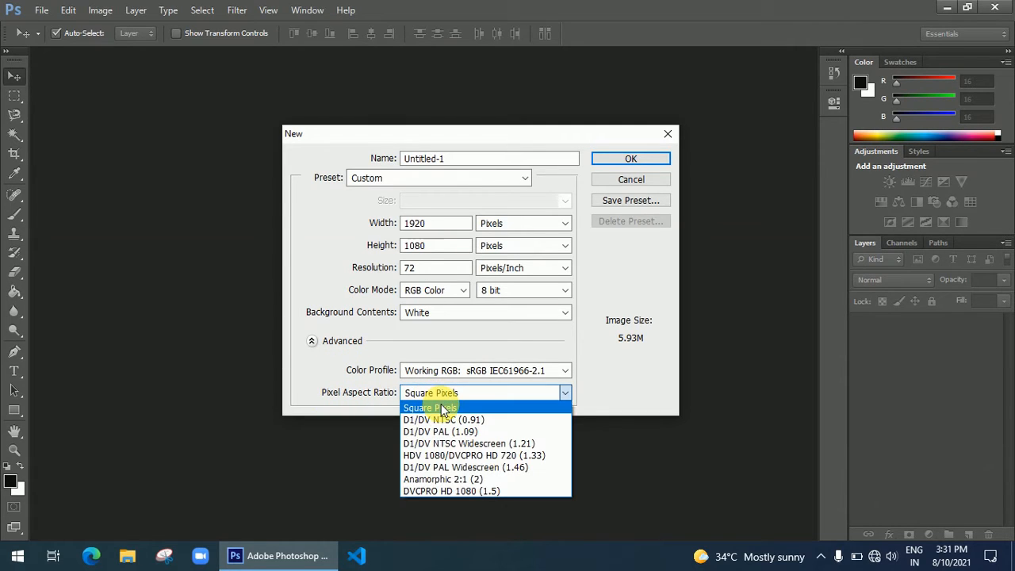
left_click(441, 406)
left_click(313, 342)
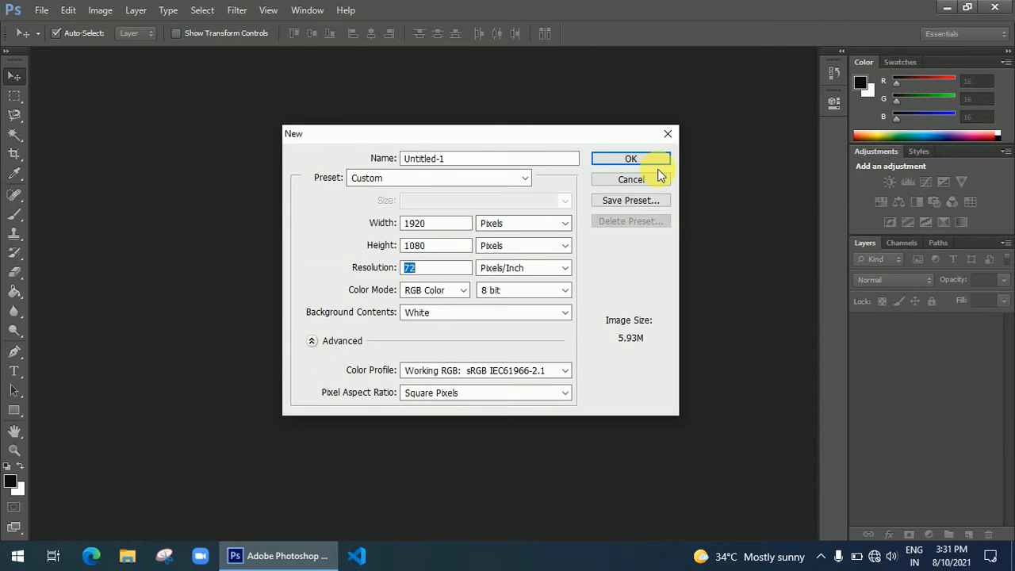
left_click(625, 161)
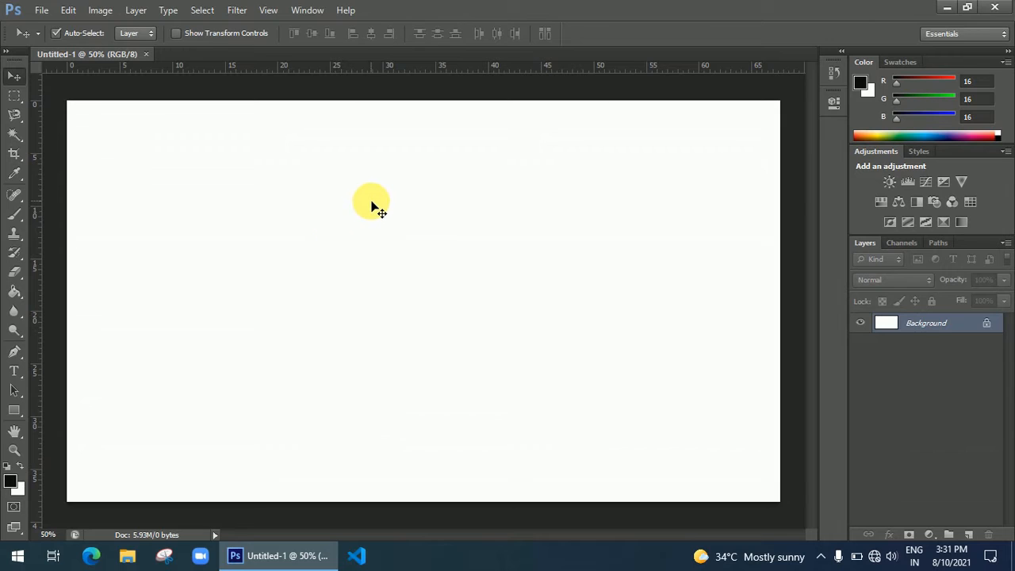
Return to the Move tool and hide the rulers around the canvas
key("r")
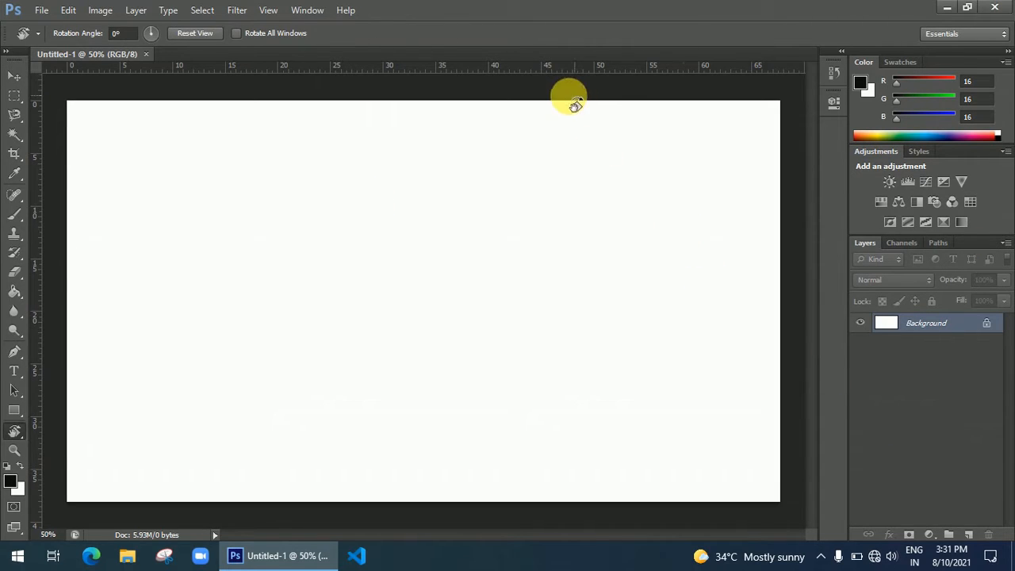
left_click(14, 76)
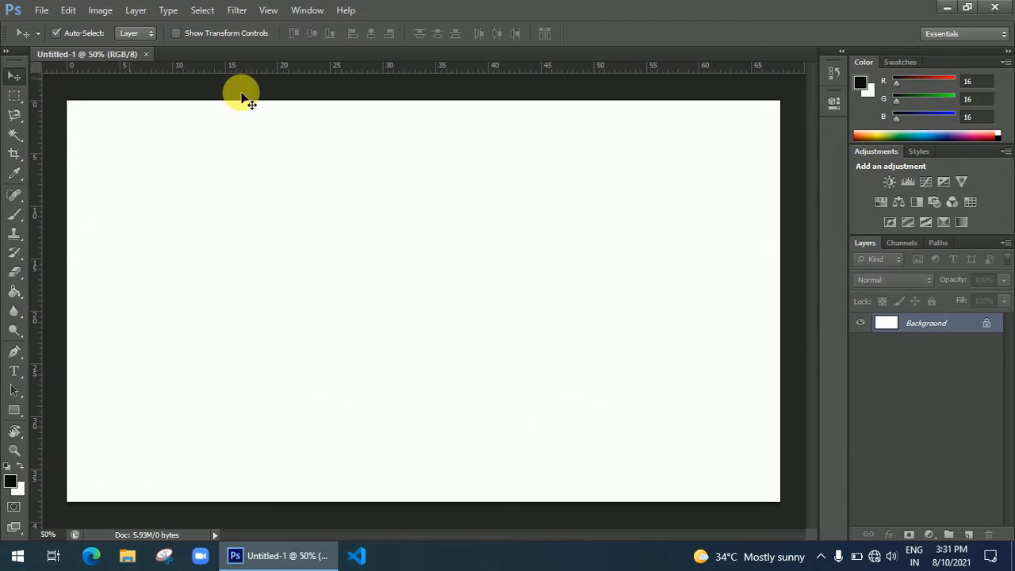
key("ctrl+r")
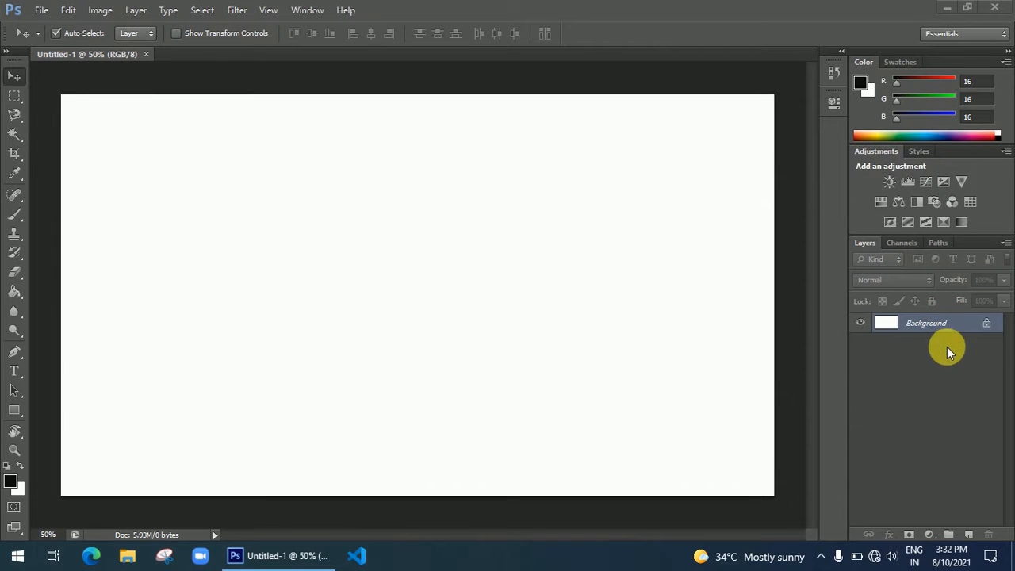
left_click(852, 470)
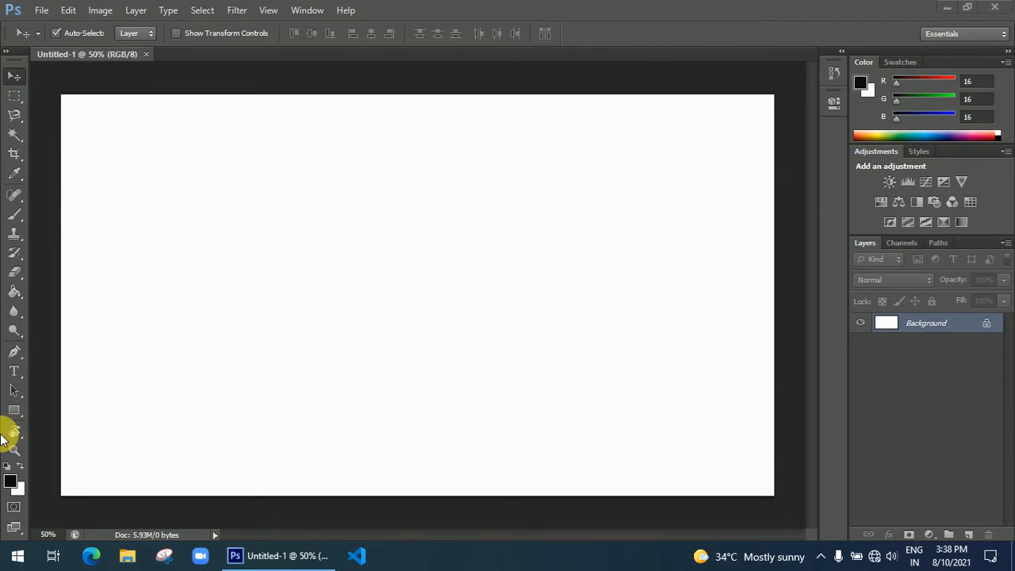
Examine the tool variants grouped under the marquee, lasso, wand, crop, brush, eraser and history brush tools
left_click(18, 96)
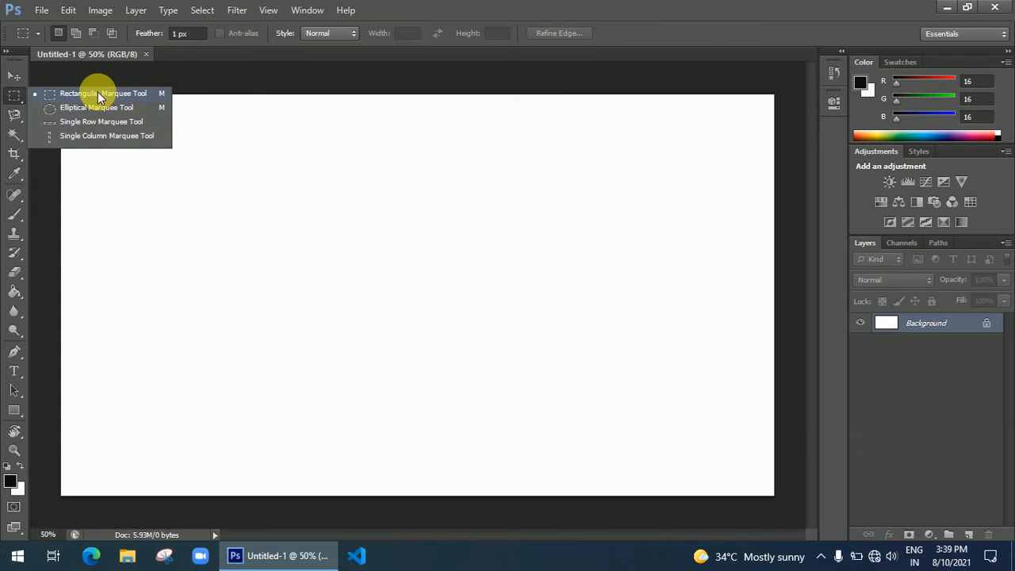
left_click(12, 115)
left_click_drag(12, 117, 50, 127)
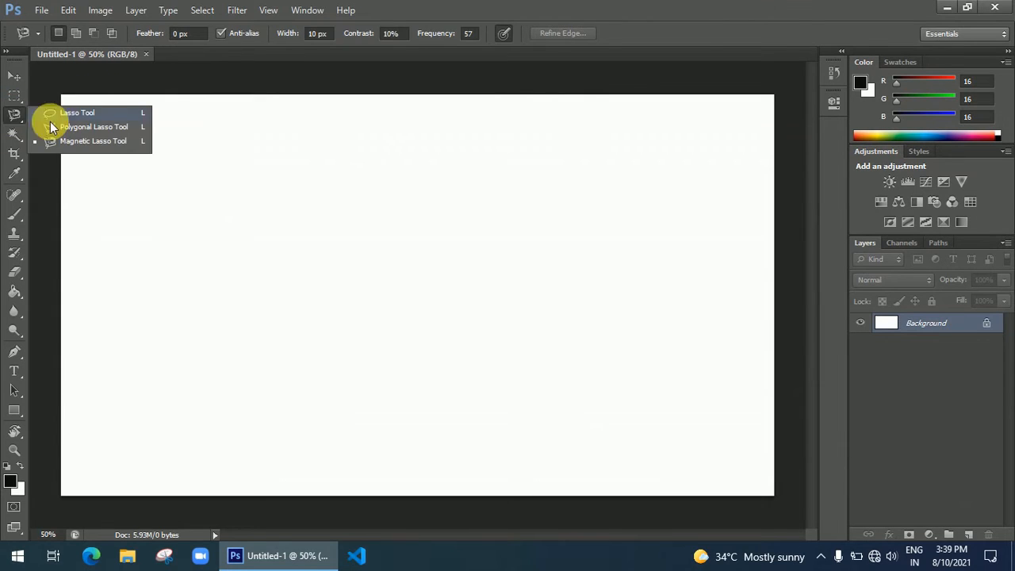
left_click(19, 138)
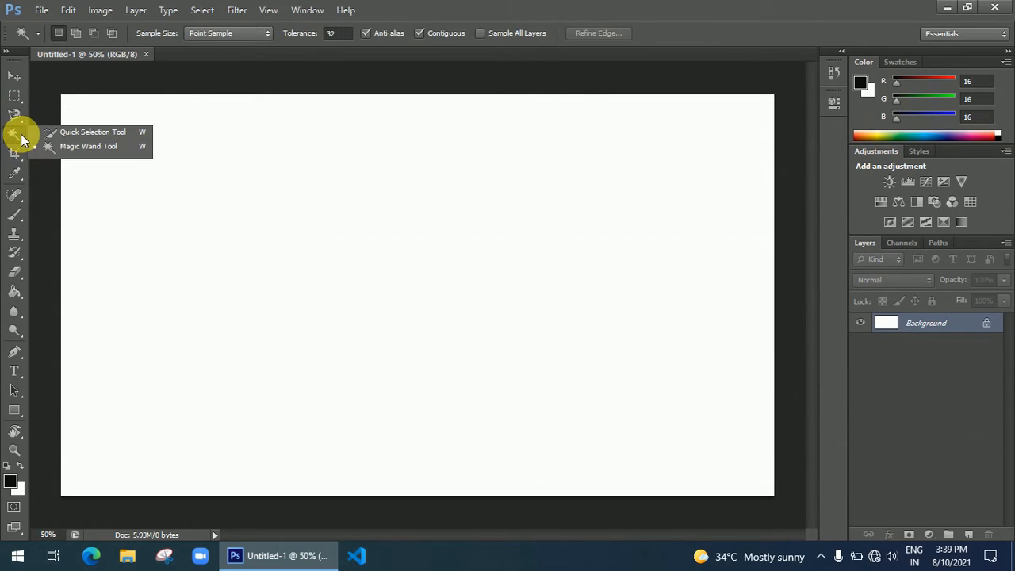
left_click(10, 157)
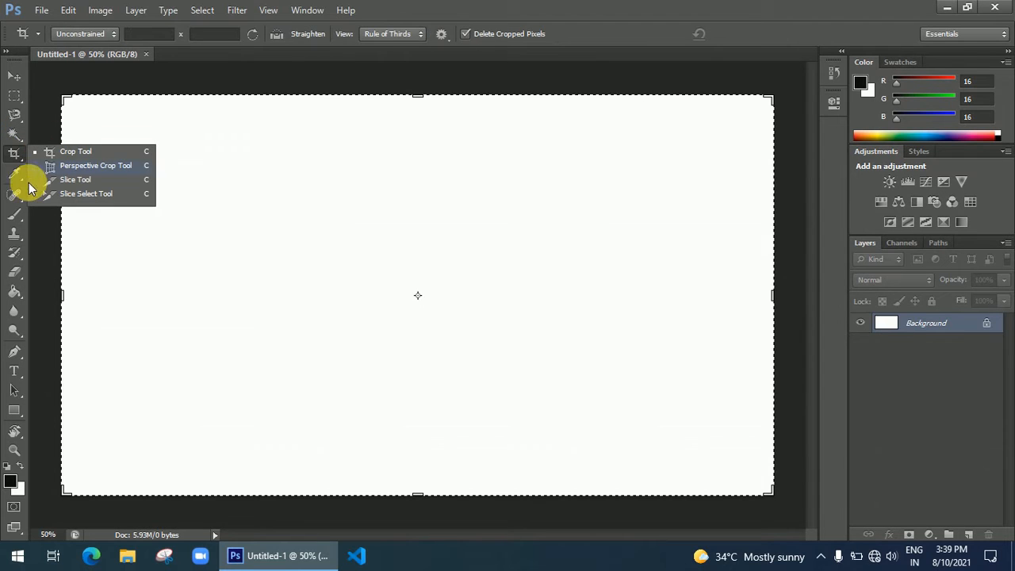
left_click(12, 177)
left_click(12, 194)
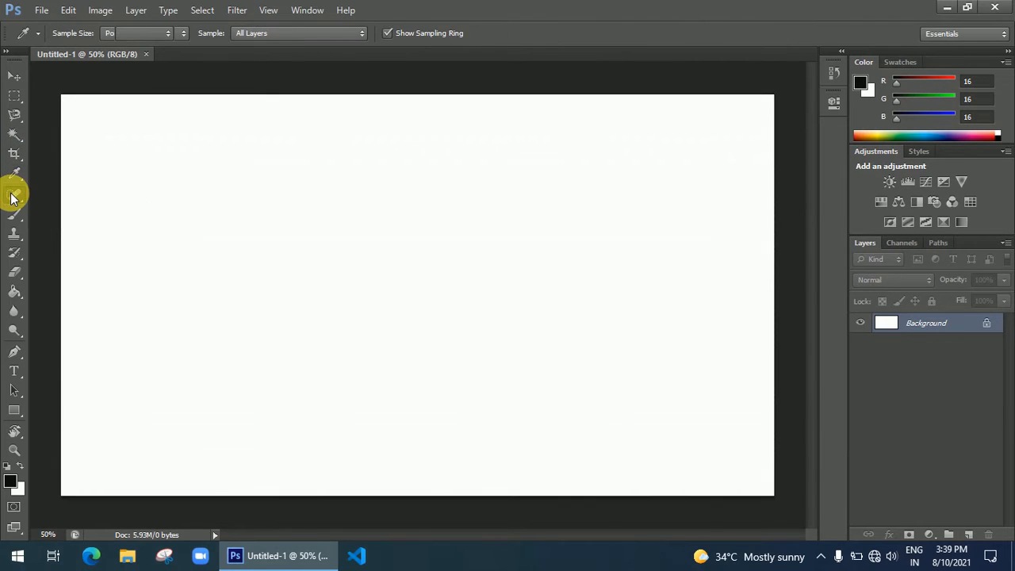
left_click(11, 222)
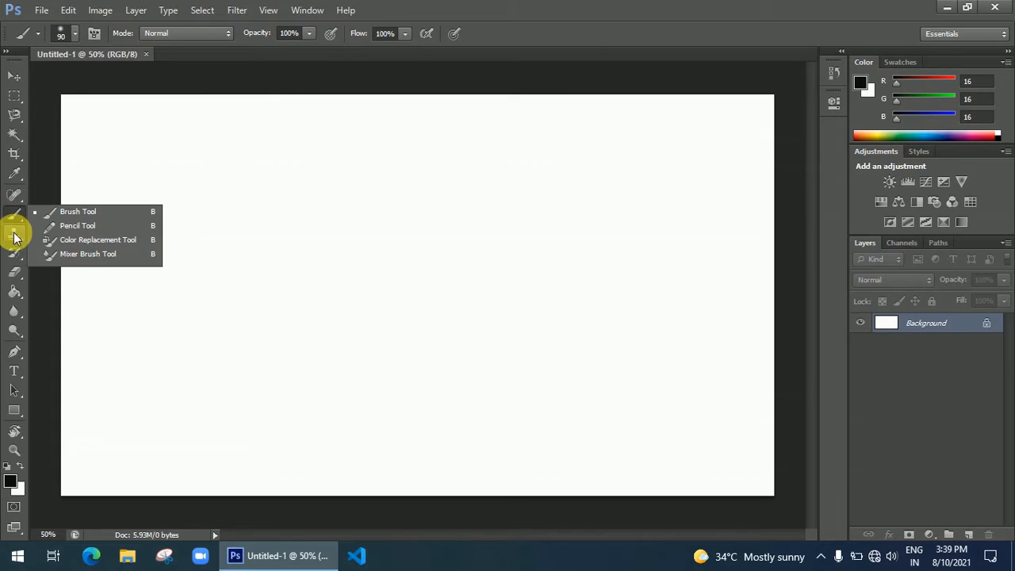
left_click(13, 234)
left_click(16, 270)
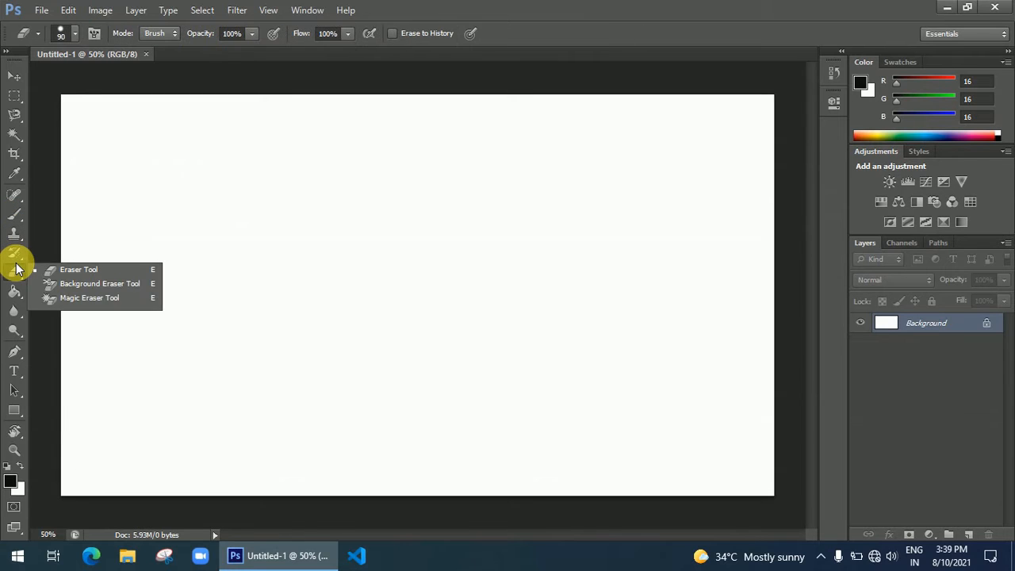
left_click(14, 255)
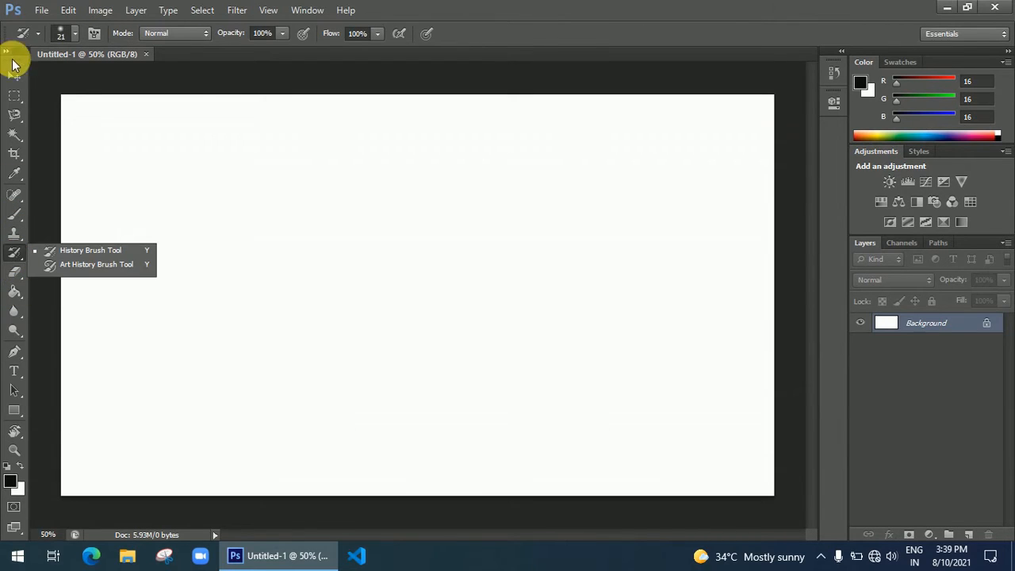
Activate the Move tool and convert the locked Background into a regular layer named Layer 0 in Normal mode
left_click(12, 77)
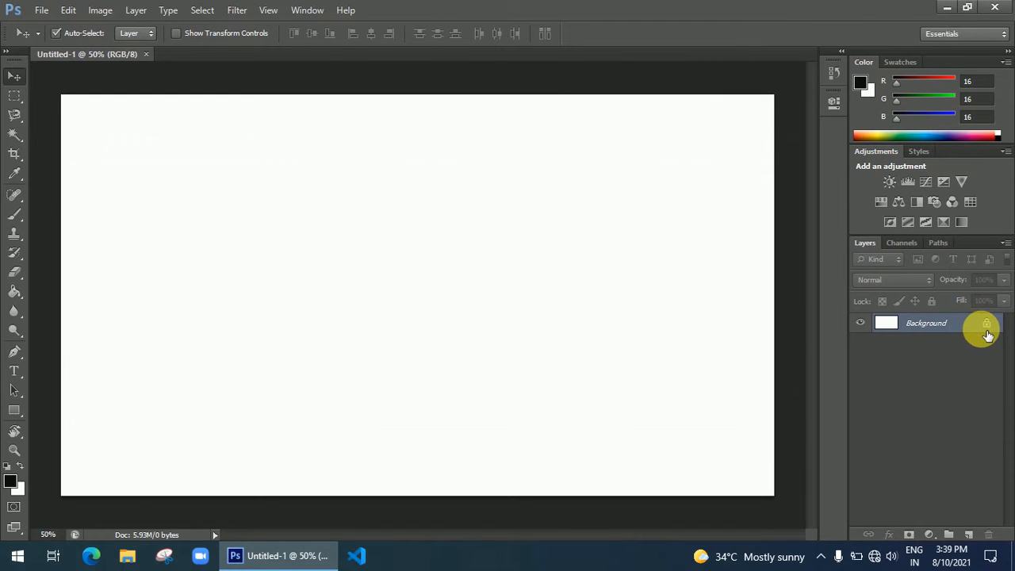
double_click(952, 323)
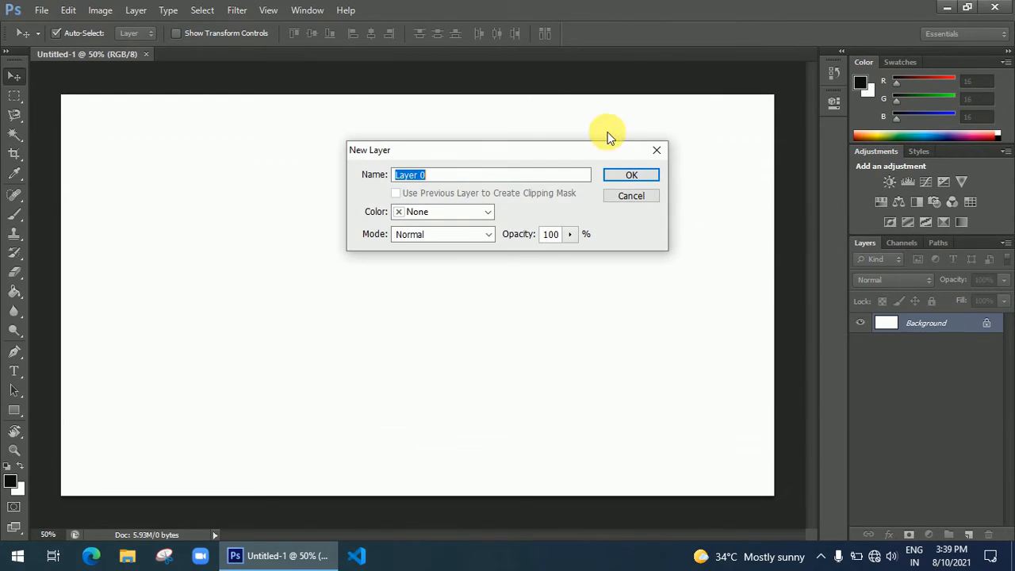
left_click(619, 176)
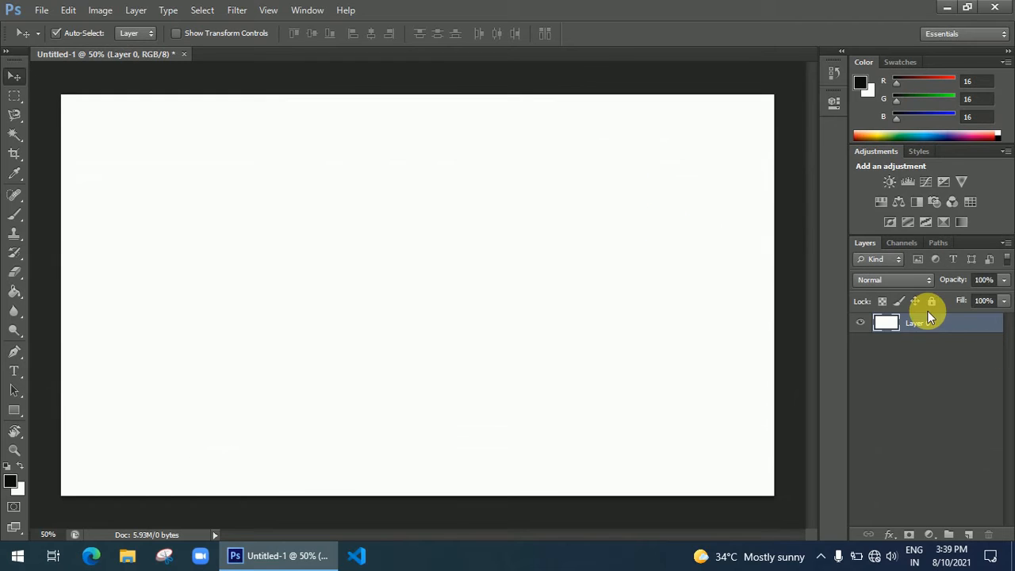
Try moving the white layer around on the canvas, and undo the moves
left_click_drag(378, 286, 205, 387)
left_click_drag(492, 270, 516, 229)
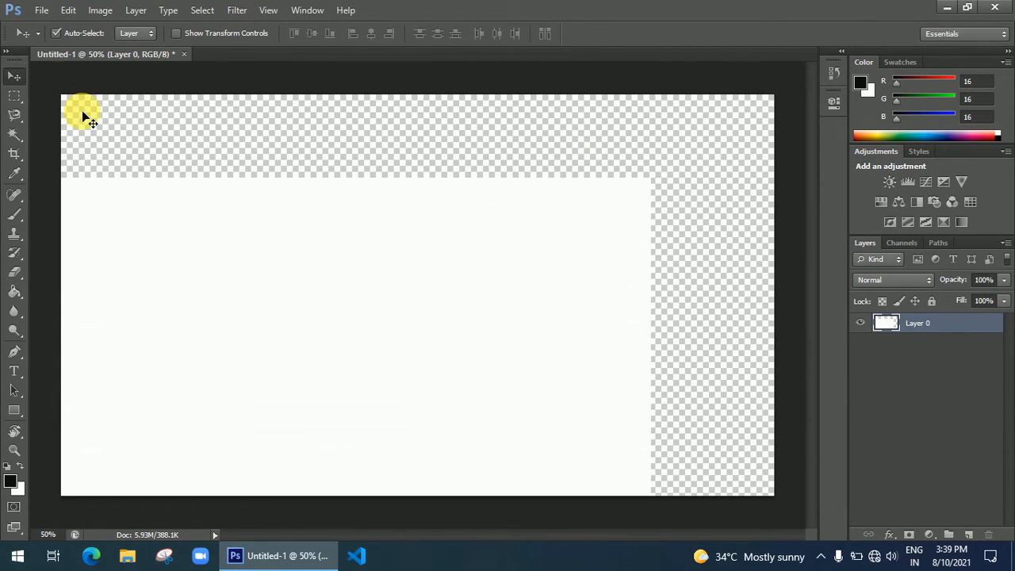
left_click_drag(316, 312, 408, 337)
key("ctrl+z")
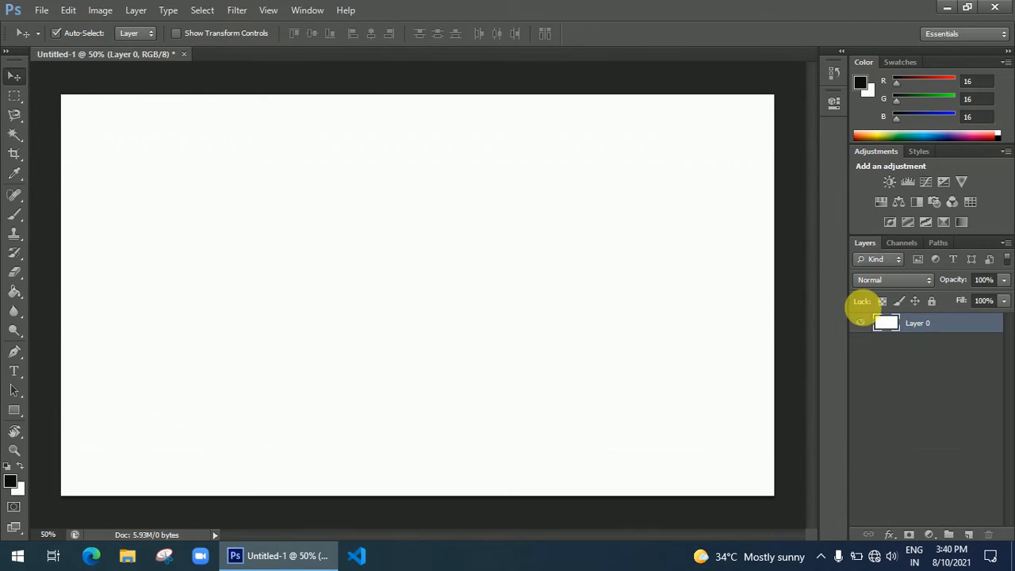
Toggle Layer 0's visibility off and on several times, leaving the layer shown
left_click(861, 324)
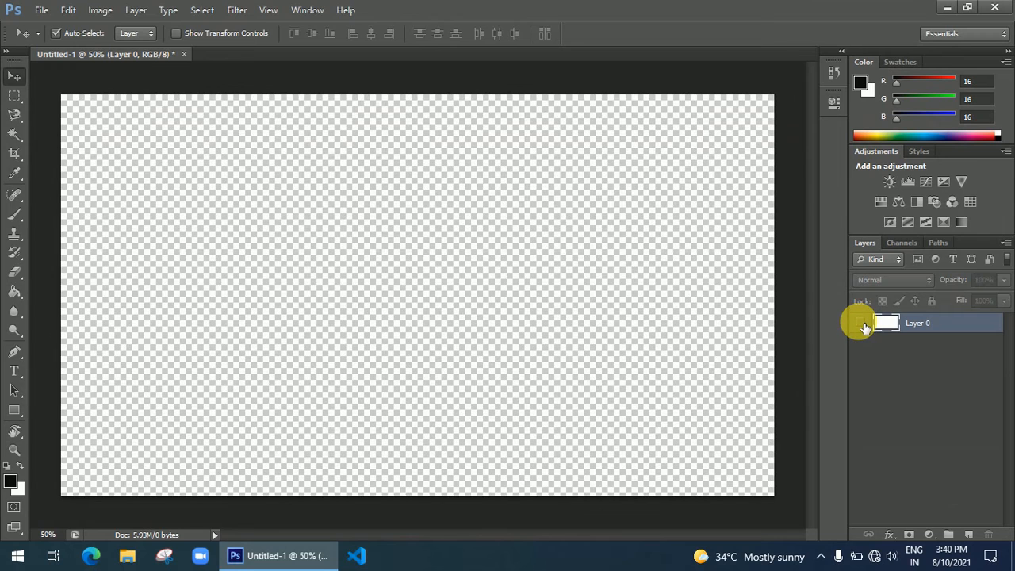
left_click(862, 323)
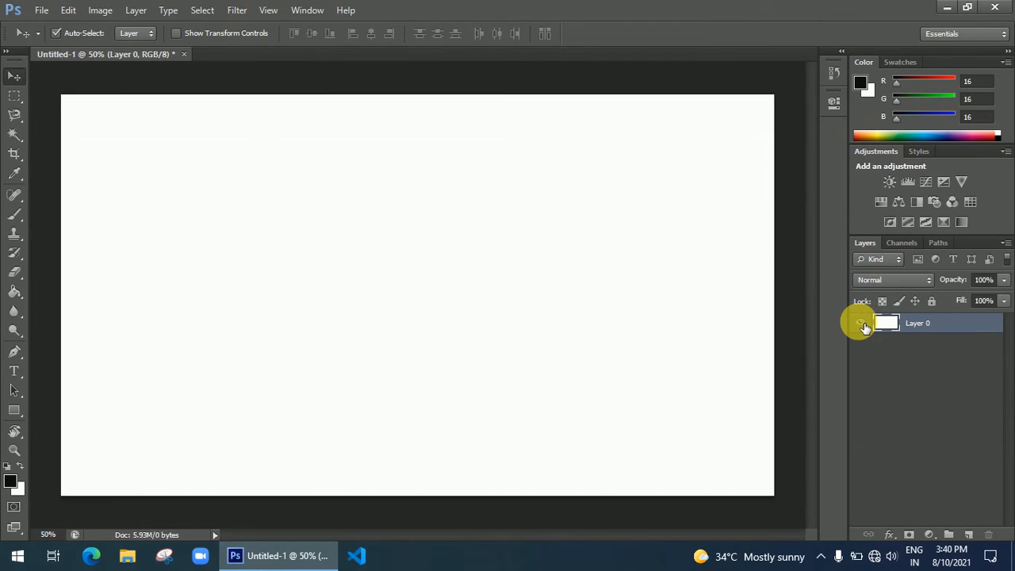
left_click(863, 323)
left_click(862, 324)
left_click(863, 324)
left_click(863, 324)
left_click(865, 324)
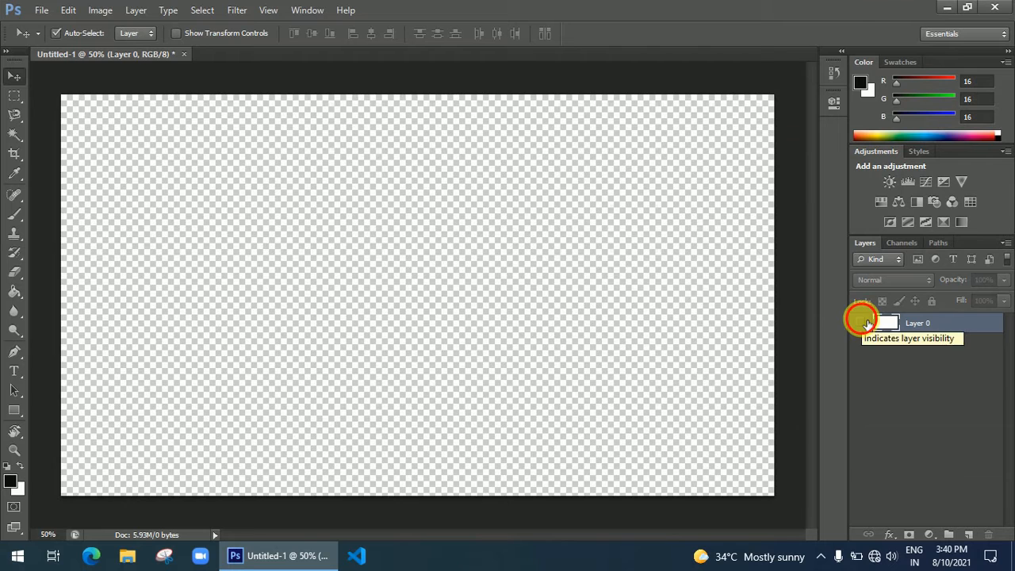
left_click(865, 323)
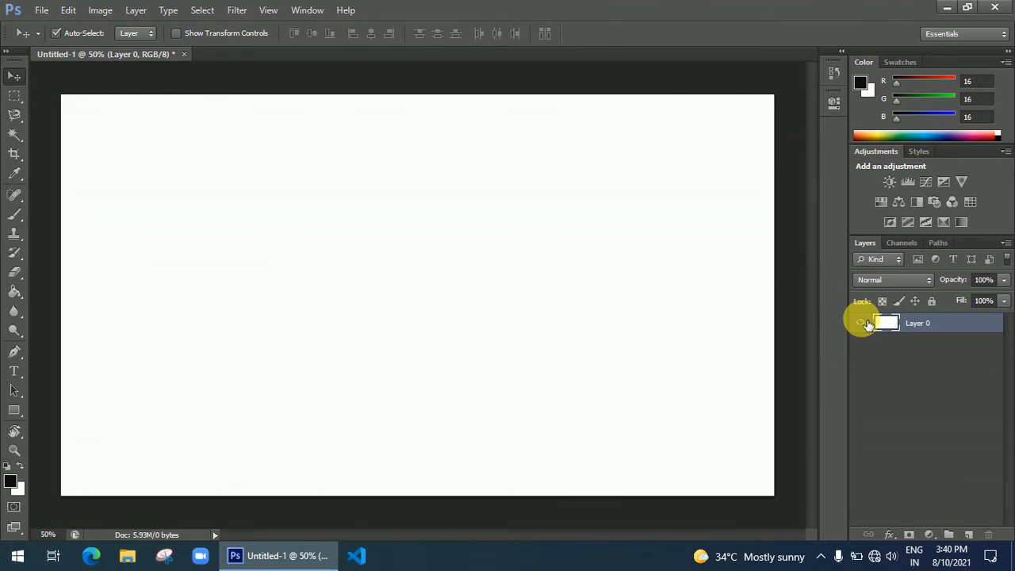
Draw a rectangular marquee selection over the canvas's upper-left area, about half the canvas width
left_click(14, 96)
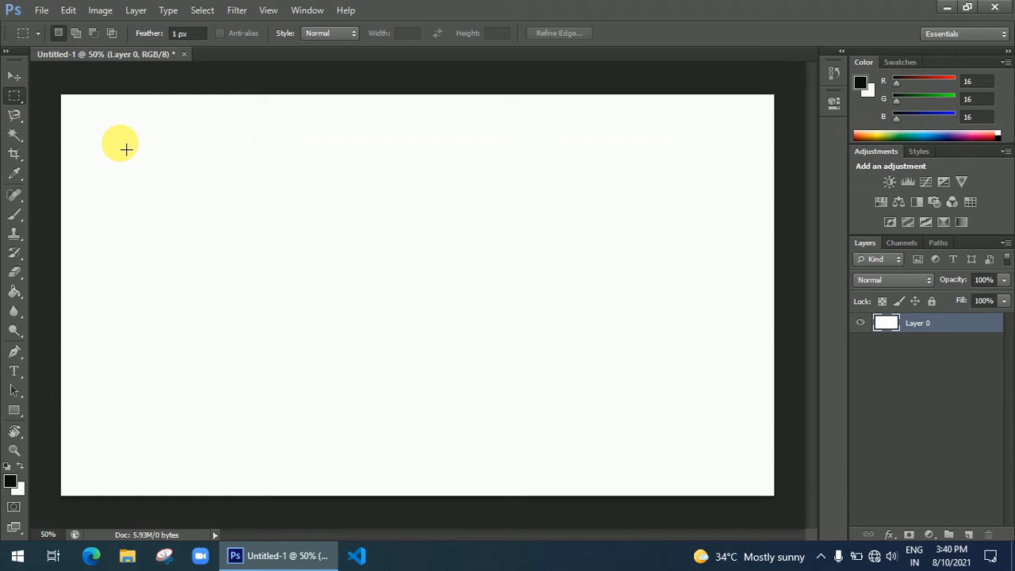
left_click_drag(106, 140, 455, 367)
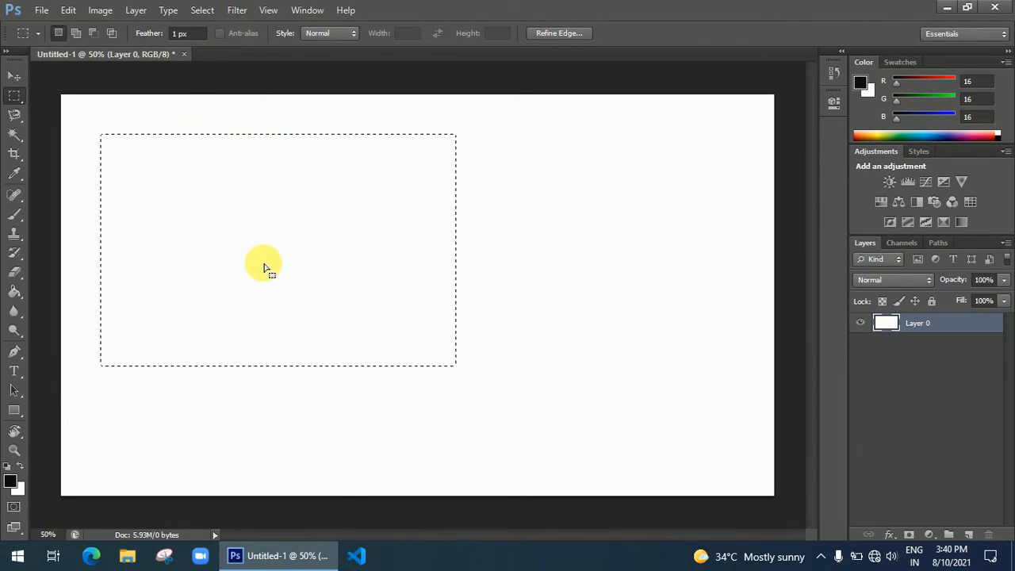
Add four new empty layers above Layer 0
left_click(970, 535)
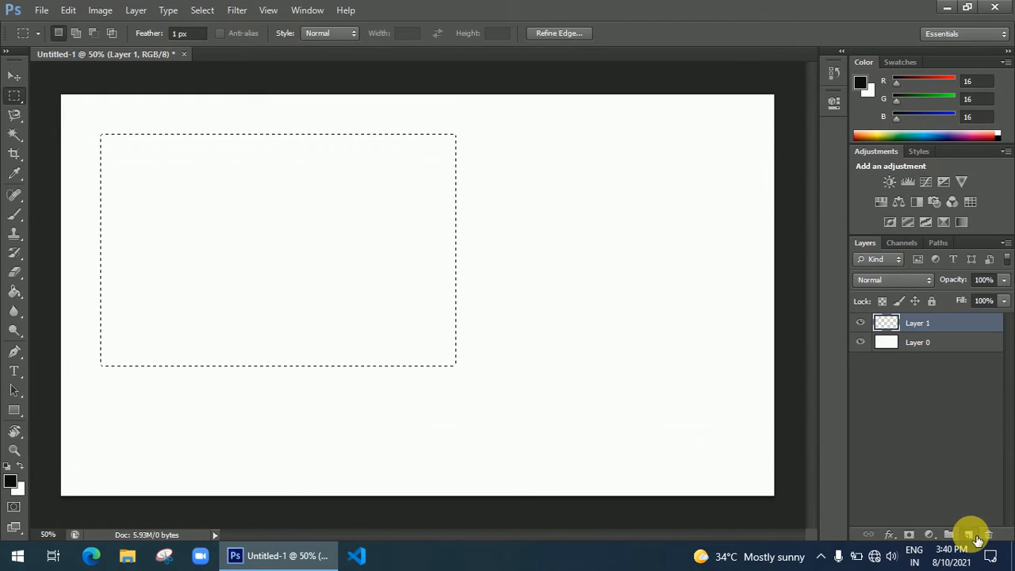
left_click(976, 535)
left_click(975, 536)
left_click(974, 534)
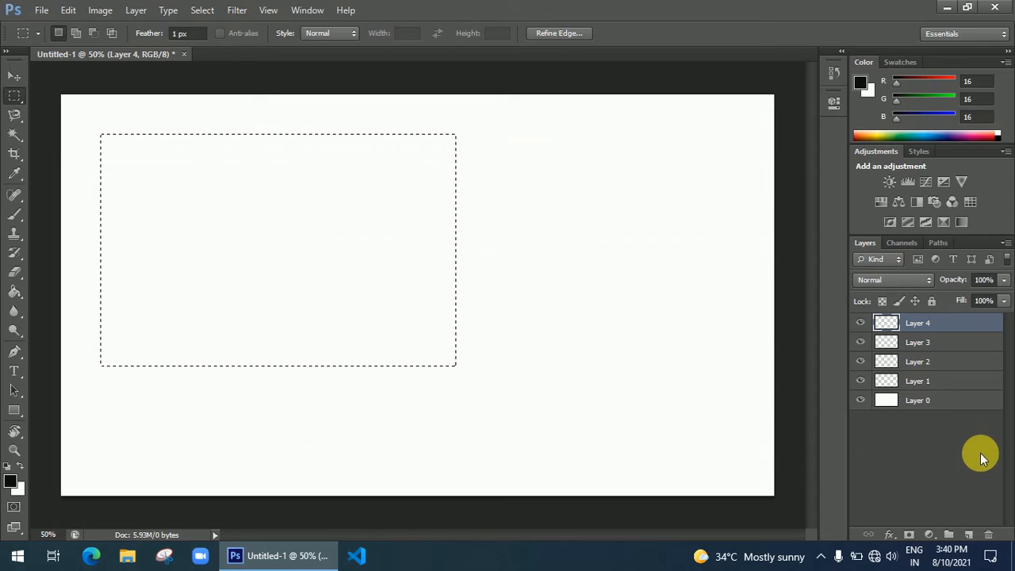
Delete Layer 4, Layer 3 and Layer 2, keeping only Layer 1 above Layer 0
left_click(993, 536)
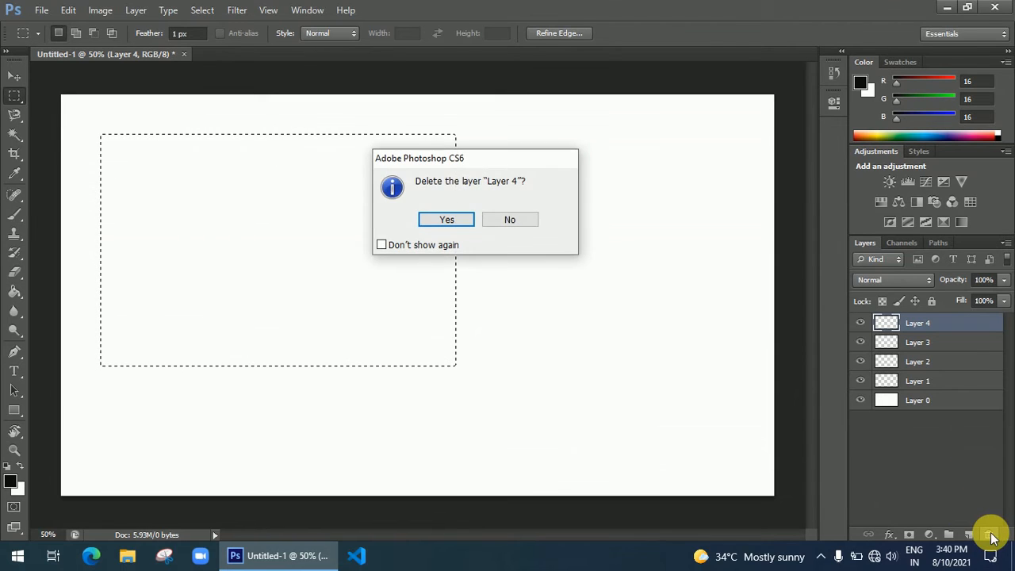
key("Return")
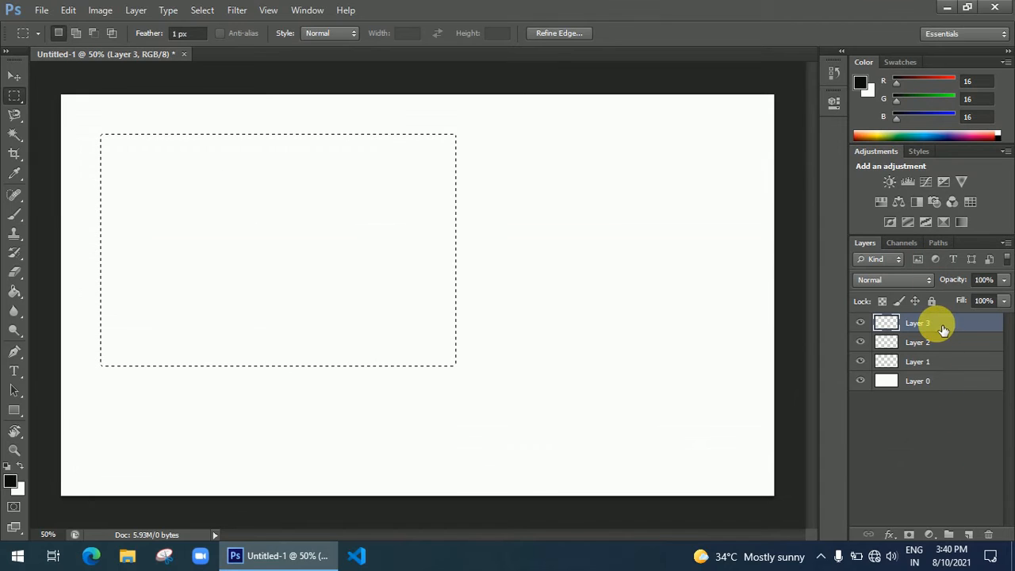
left_click(990, 536)
key("Return")
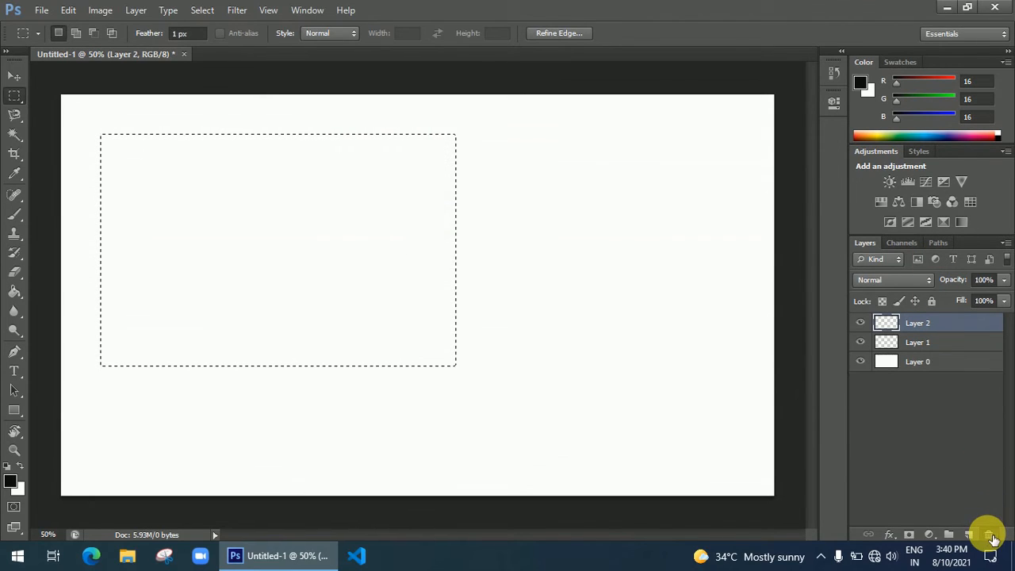
left_click(989, 537, "alt")
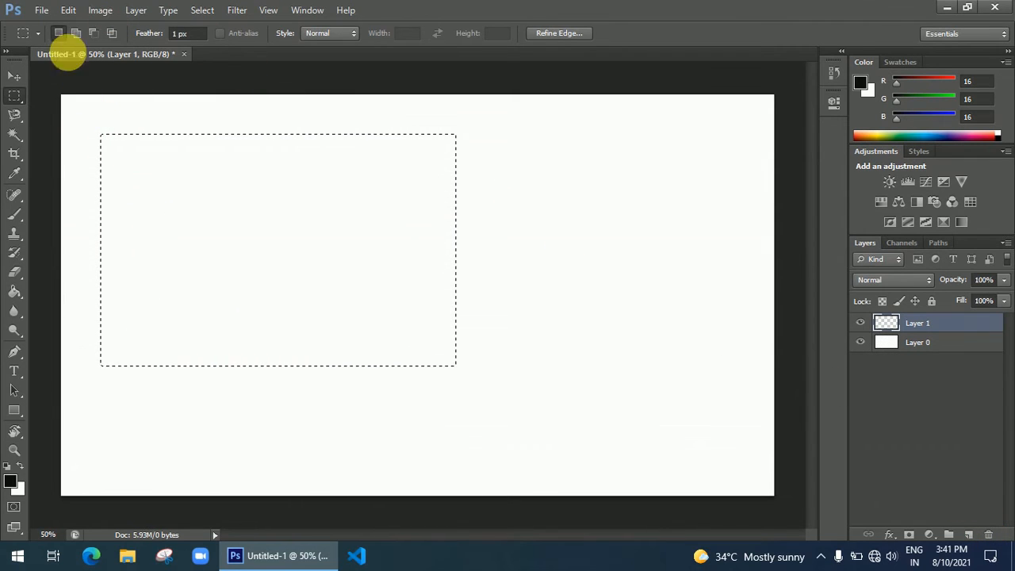
Fill the rectangular selection on Layer 1 with black in Normal mode at 100% opacity, and deselect it
left_click(69, 14)
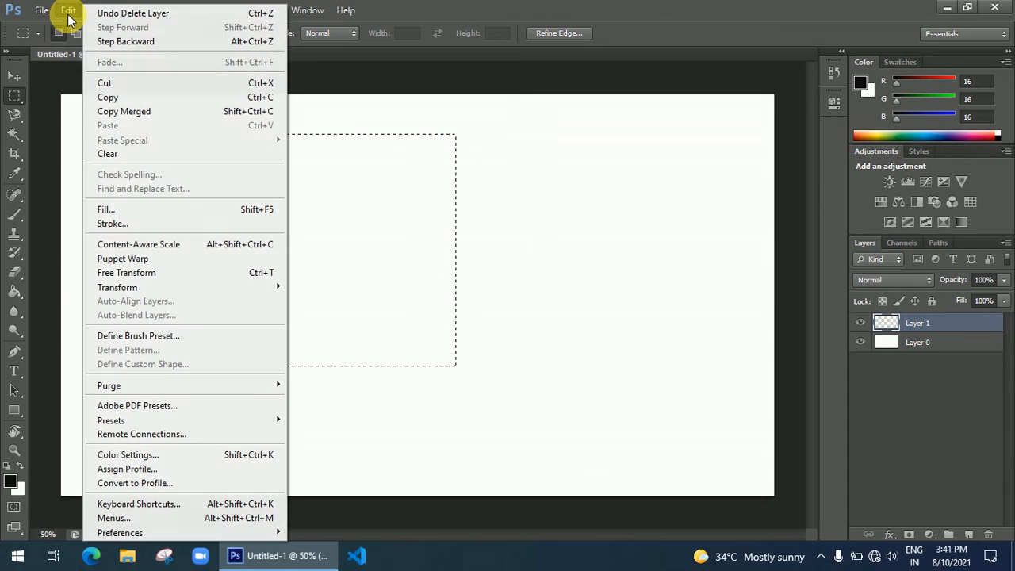
left_click(133, 209)
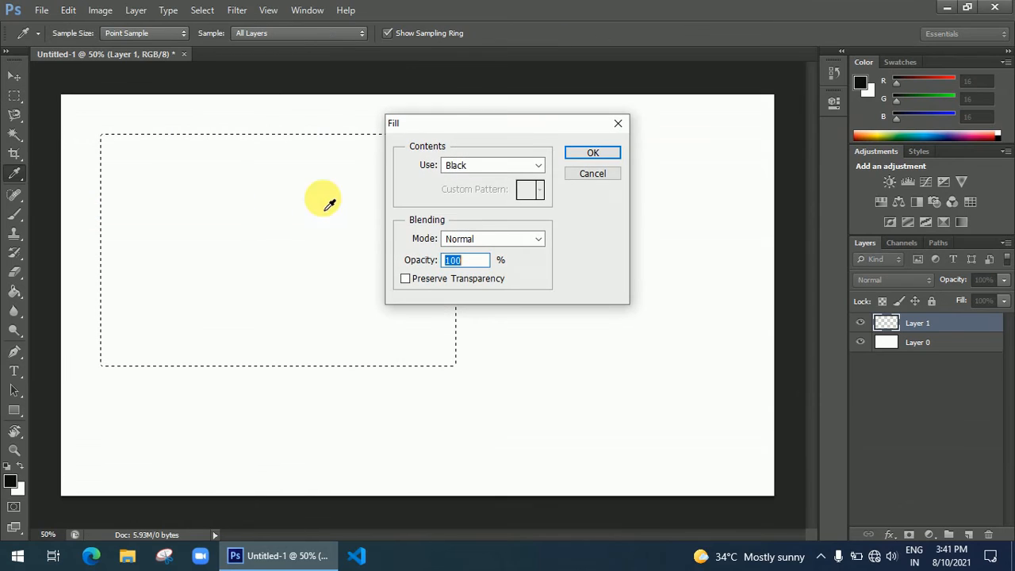
left_click(475, 166)
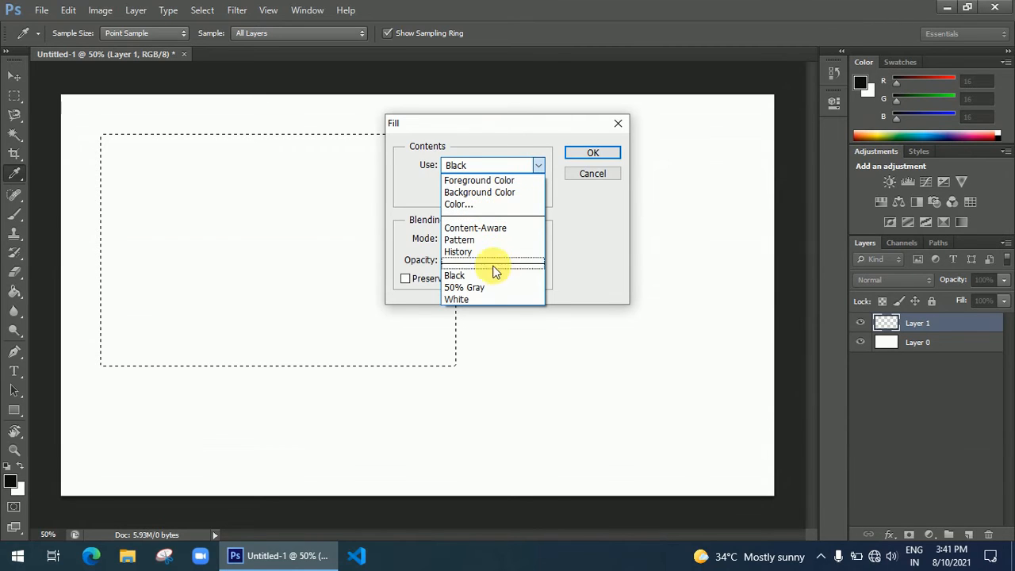
left_click(469, 276)
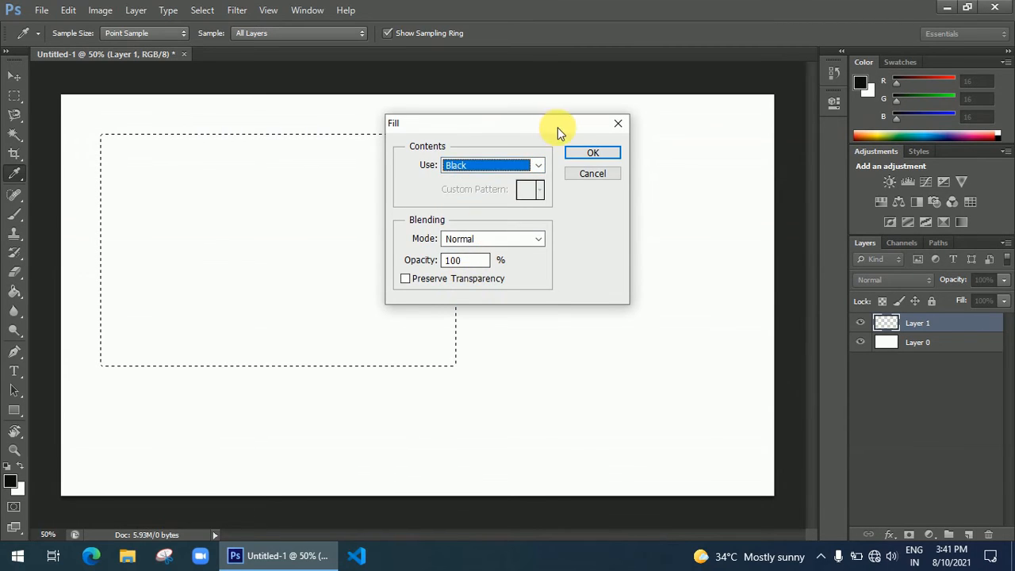
left_click(594, 152)
key("m")
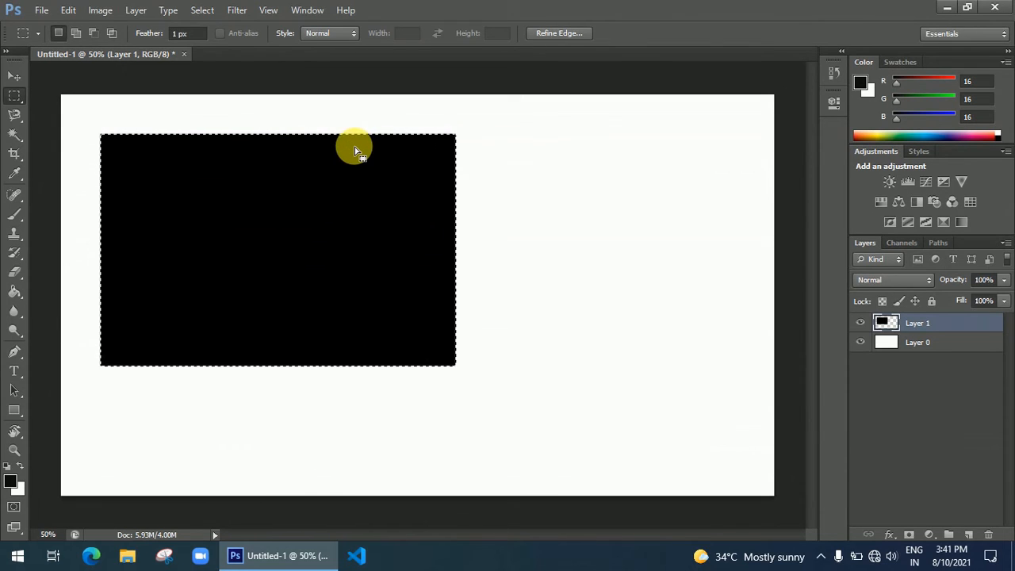
left_click(208, 10)
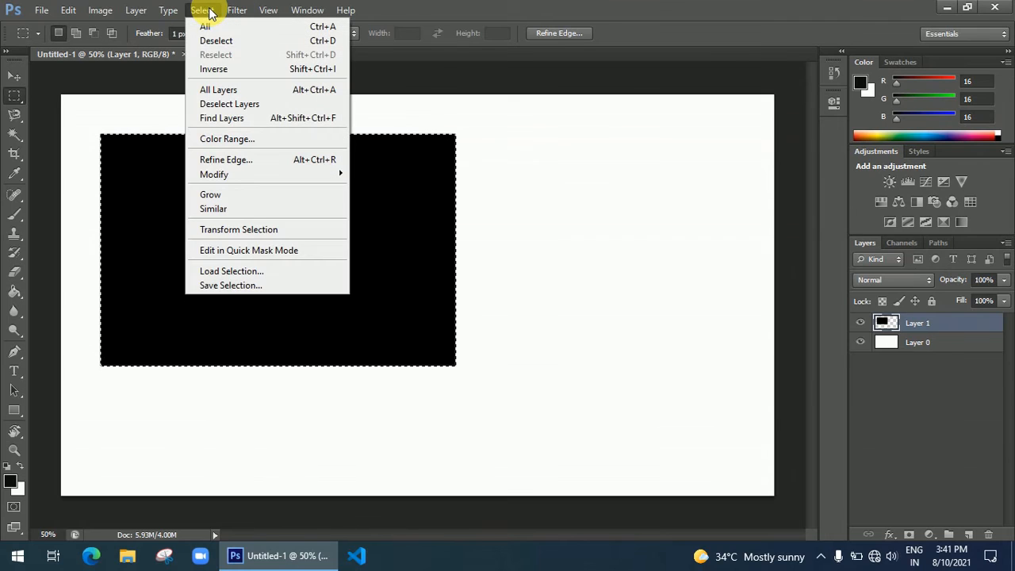
left_click(211, 42)
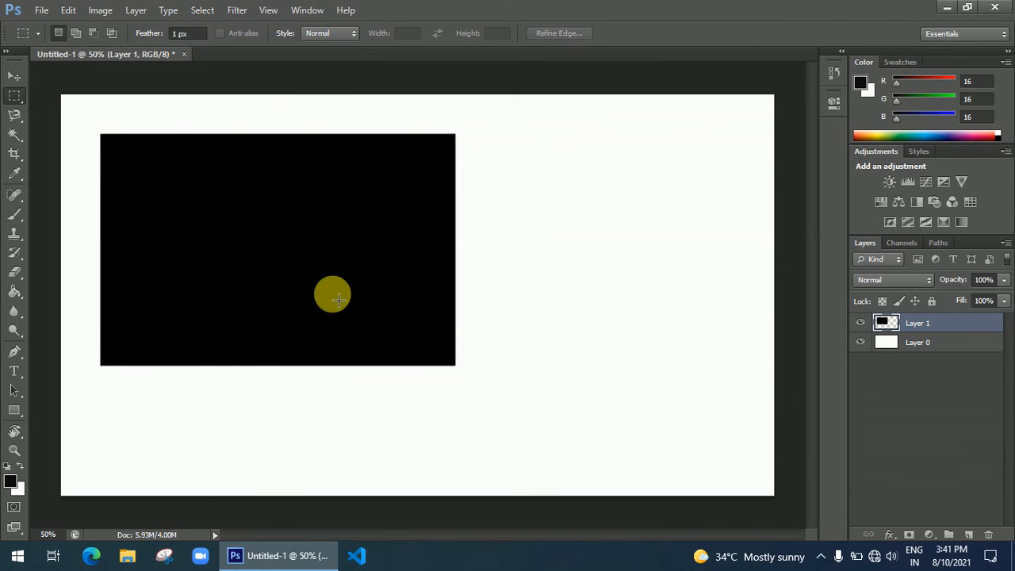
Move the black rectangle on Layer 1 toward the upper centre of the canvas, and select the white Layer 0
left_click(13, 76)
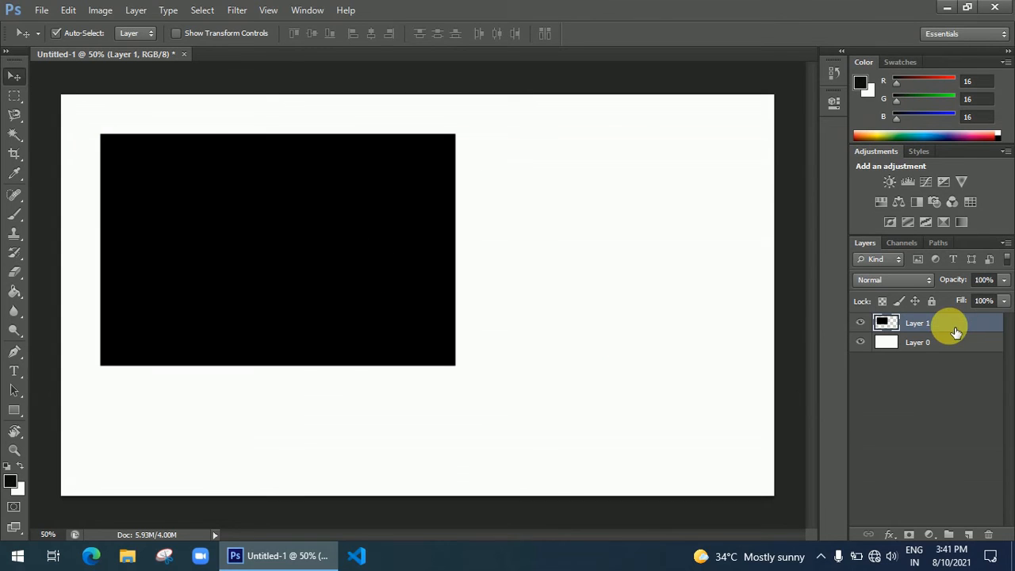
left_click_drag(358, 301, 466, 262)
mouse_move(730, 312)
left_mouse_down()
mouse_move(692, 366)
mouse_move(611, 204)
mouse_move(567, 296)
mouse_move(707, 334)
mouse_move(732, 314)
left_mouse_up()
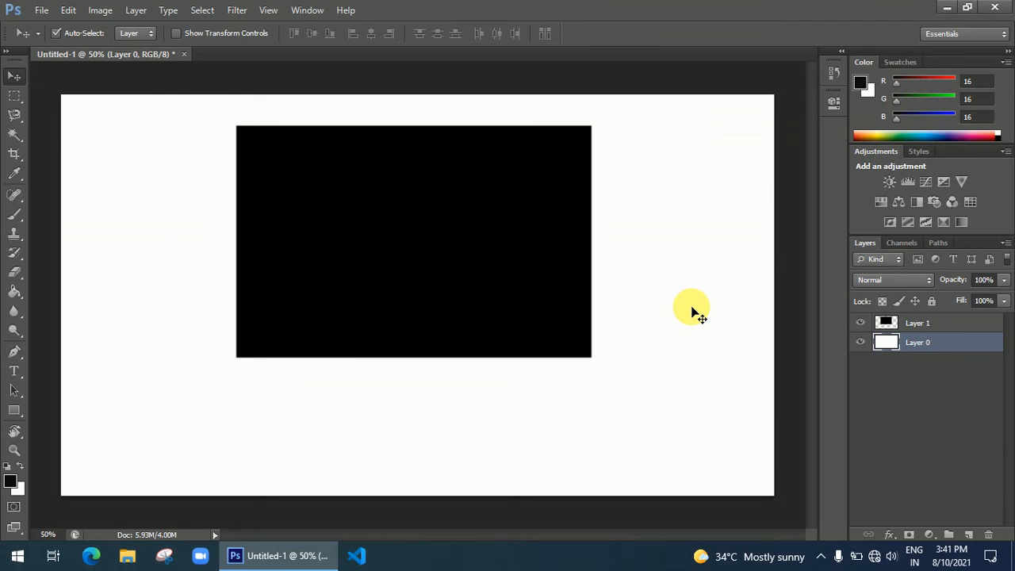
Open Paint in a maximized window and enlarge its blank canvas to about 1360 × 617 px
key("super")
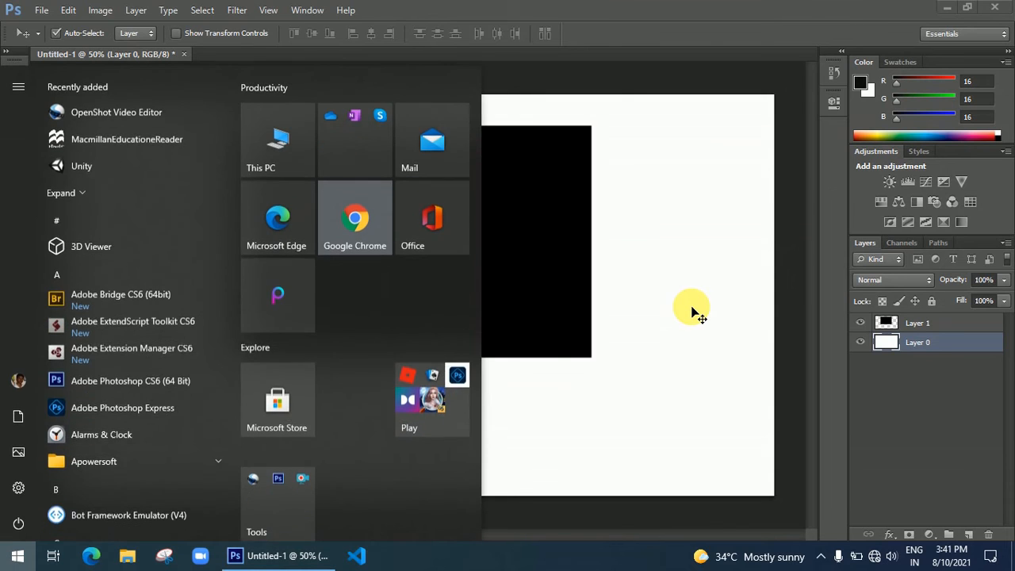
type("pai")
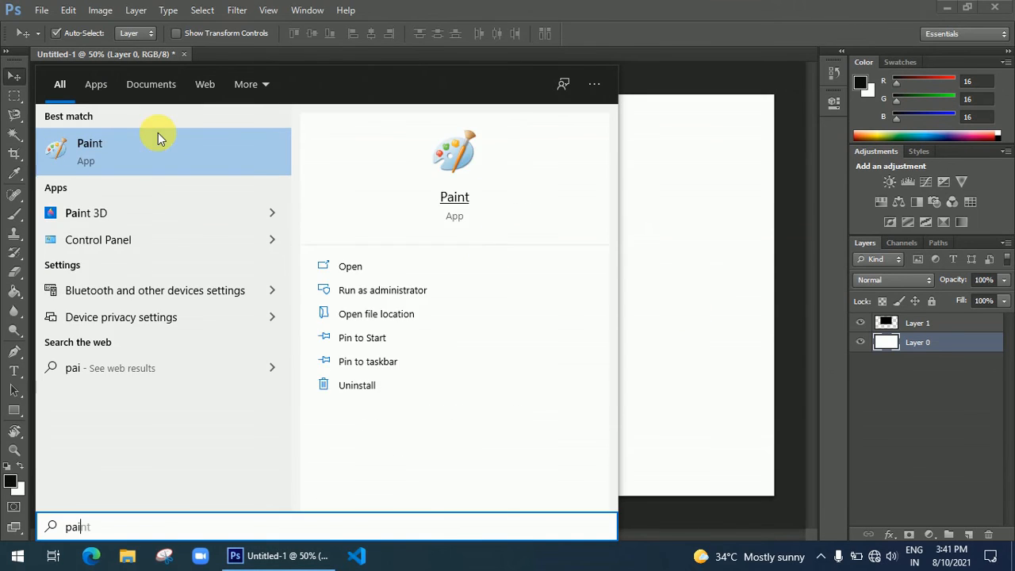
left_click(158, 132)
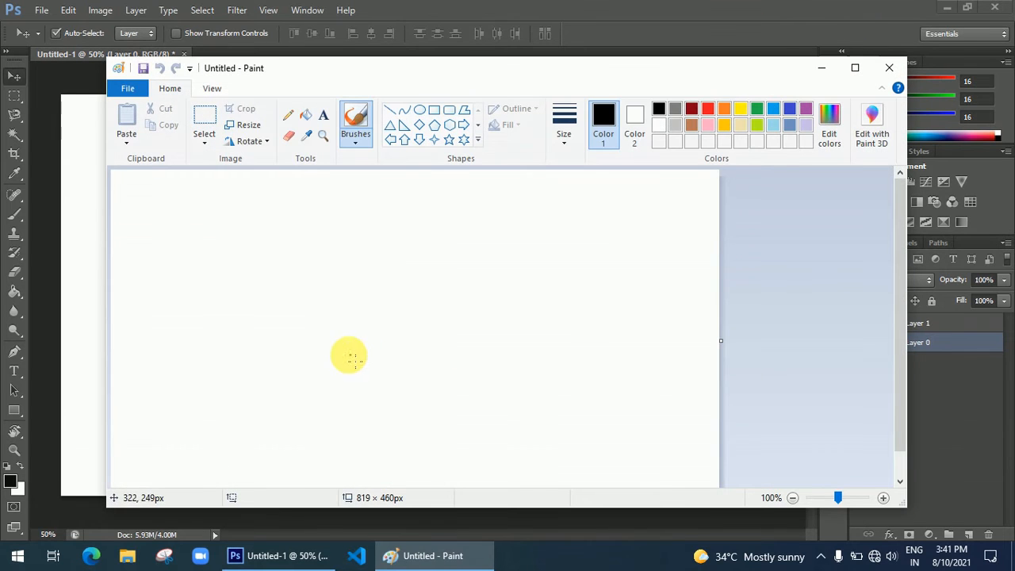
left_click(857, 68)
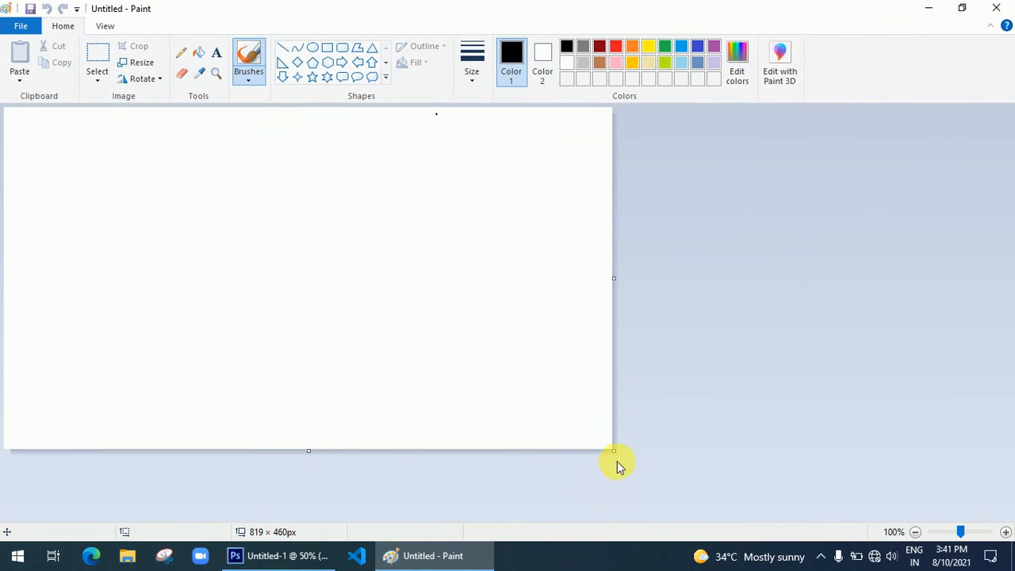
left_click_drag(614, 451, 1014, 565)
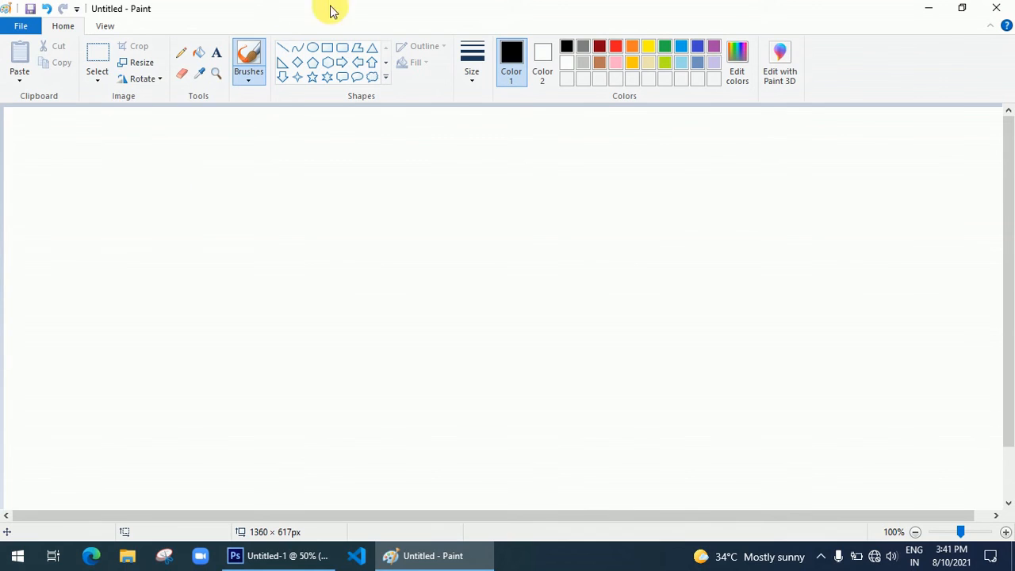
Draw a rectangle about 620 × 309 px in the middle of the Paint canvas and fill it with black
left_click(327, 47)
mouse_move(236, 196)
left_mouse_down()
mouse_move(707, 400)
mouse_move(703, 427)
left_mouse_up()
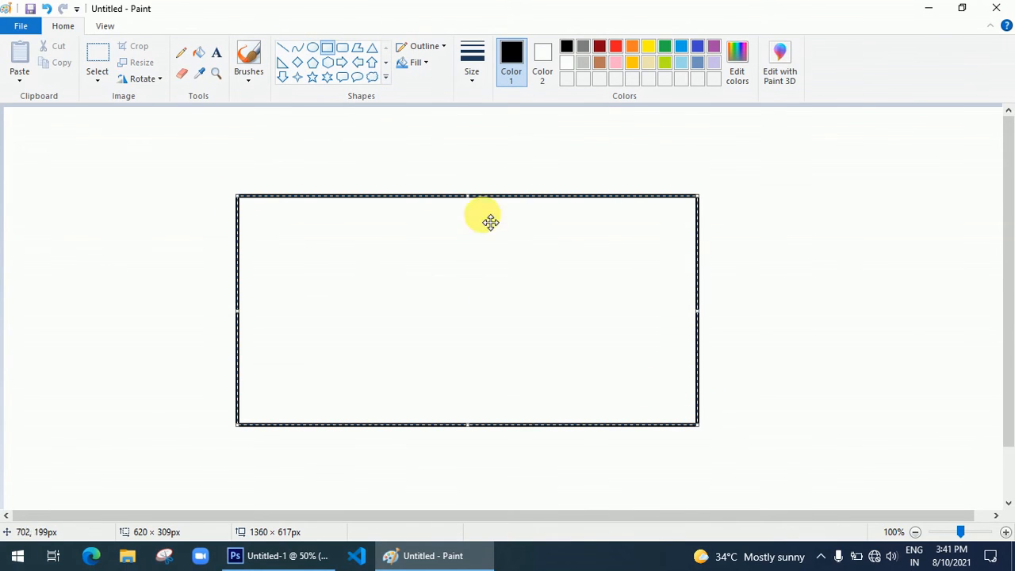
left_click(199, 52)
left_click(531, 337)
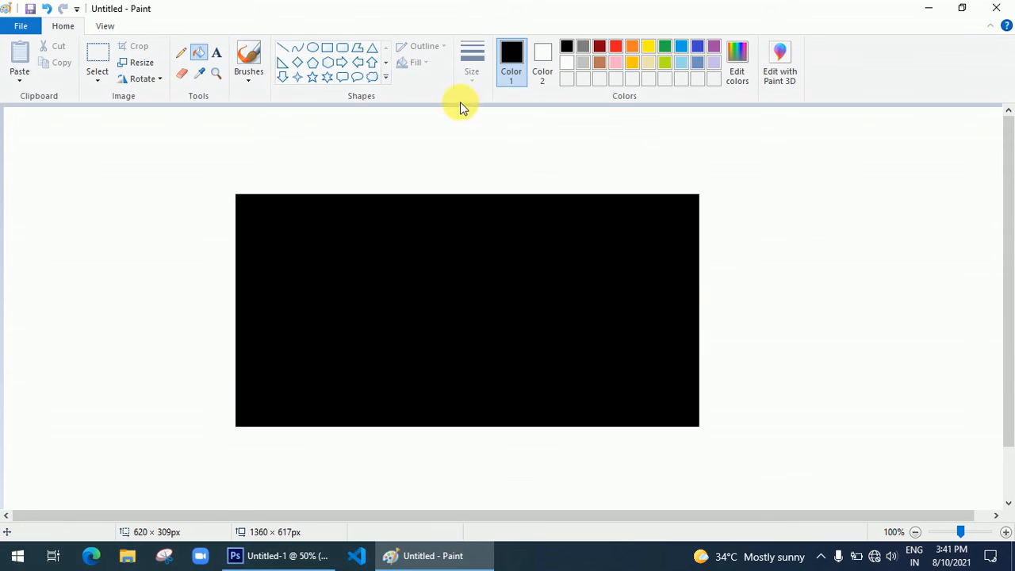
Draw a yellow ellipse about 342 × 304 px over the black rectangle's upper-right corner and fill it with yellow
left_click(311, 48)
left_click(649, 46)
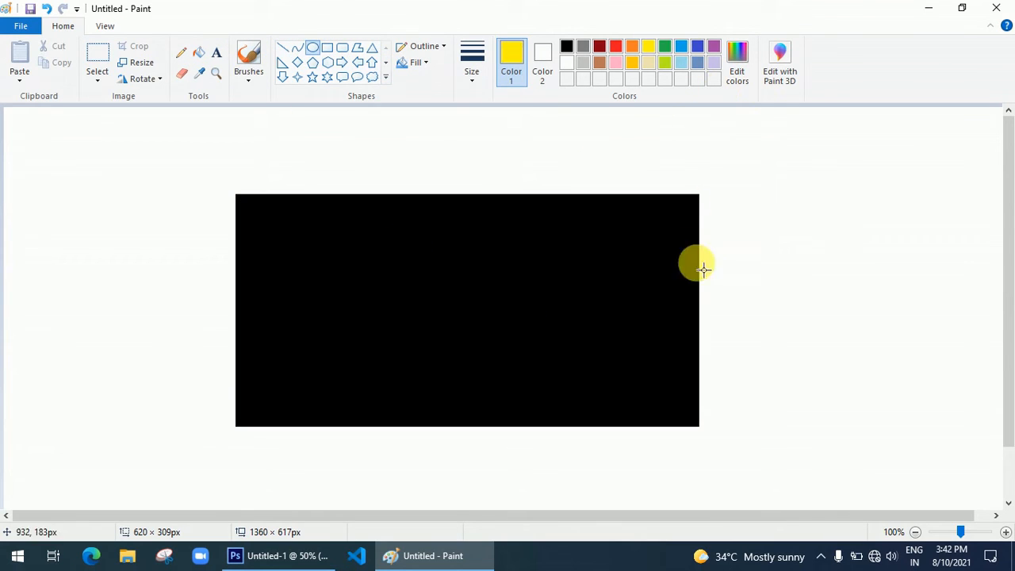
left_click_drag(624, 120, 894, 361)
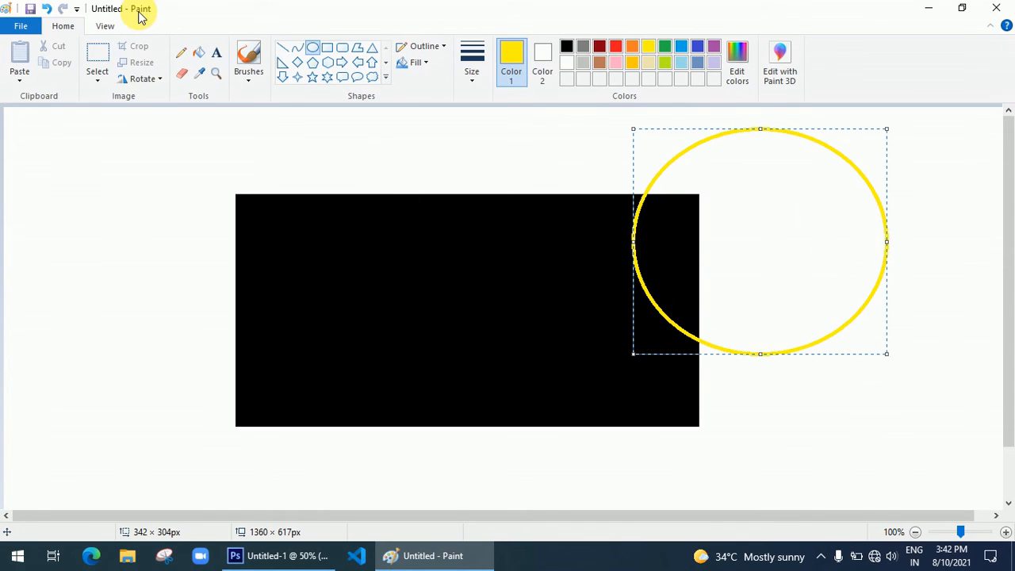
left_click(197, 55)
left_click(777, 245)
left_click(702, 235)
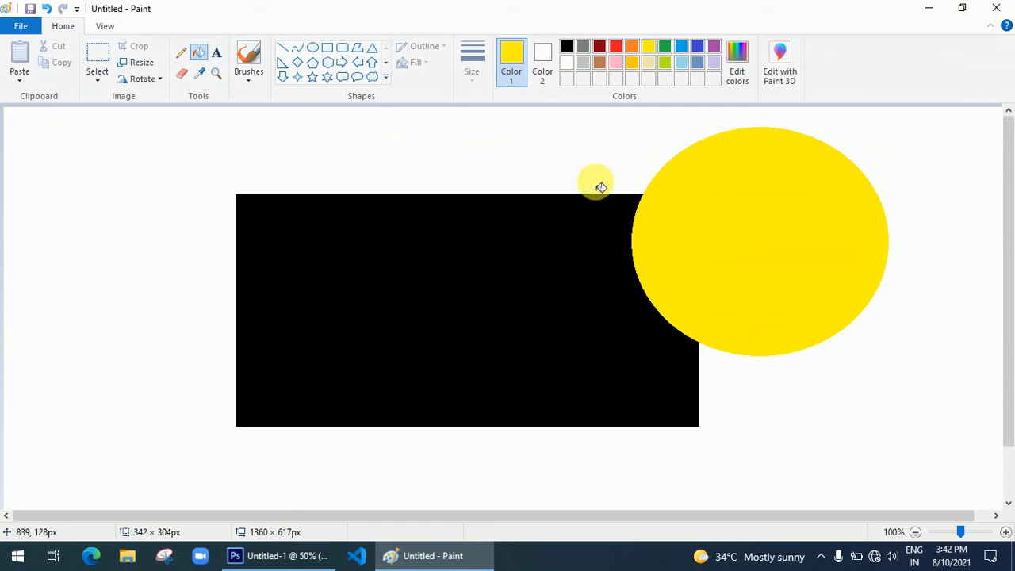
Select a rectangular area of about 444 × 361 px around the yellow ellipse, and move it away and back near its original place
left_click(182, 53)
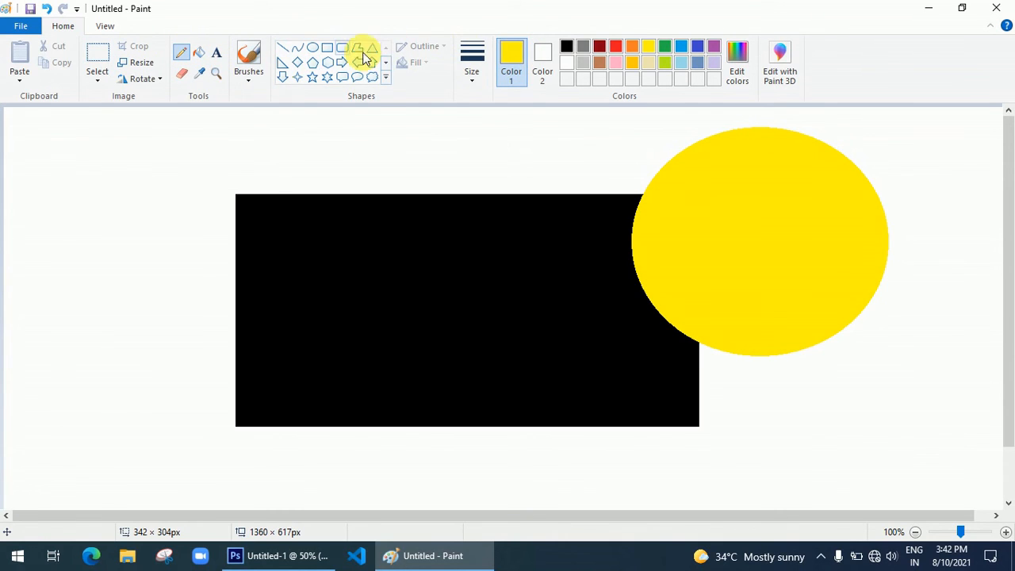
left_click(283, 48)
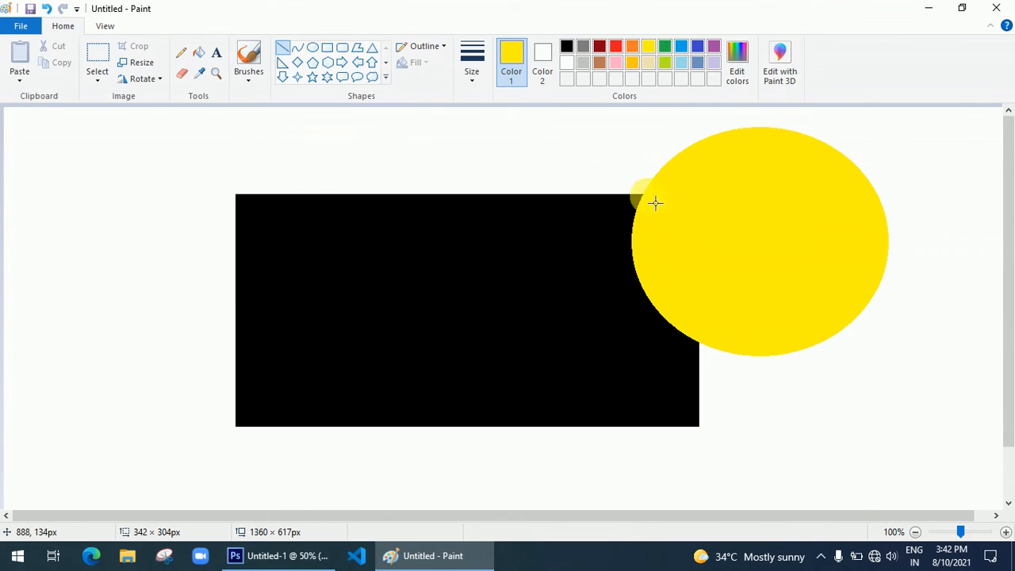
left_click(98, 52)
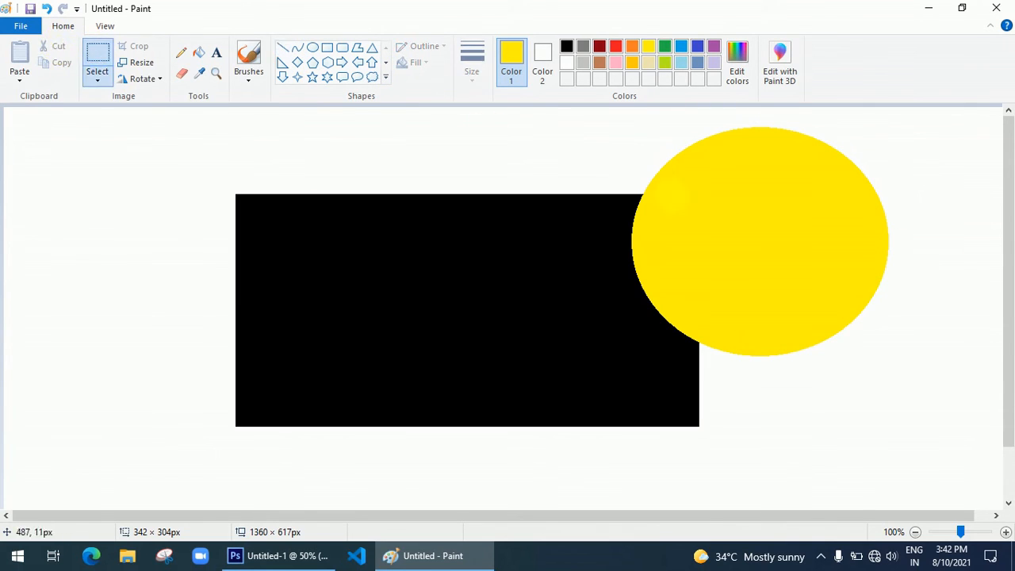
left_click_drag(763, 228, 931, 381)
left_click_drag(780, 241, 843, 223)
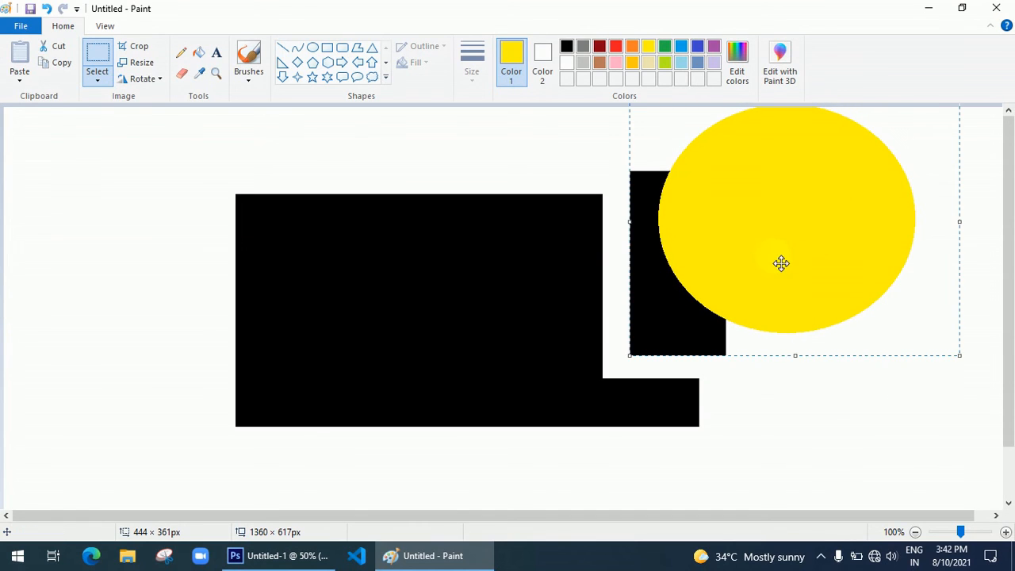
left_click_drag(781, 263, 759, 283)
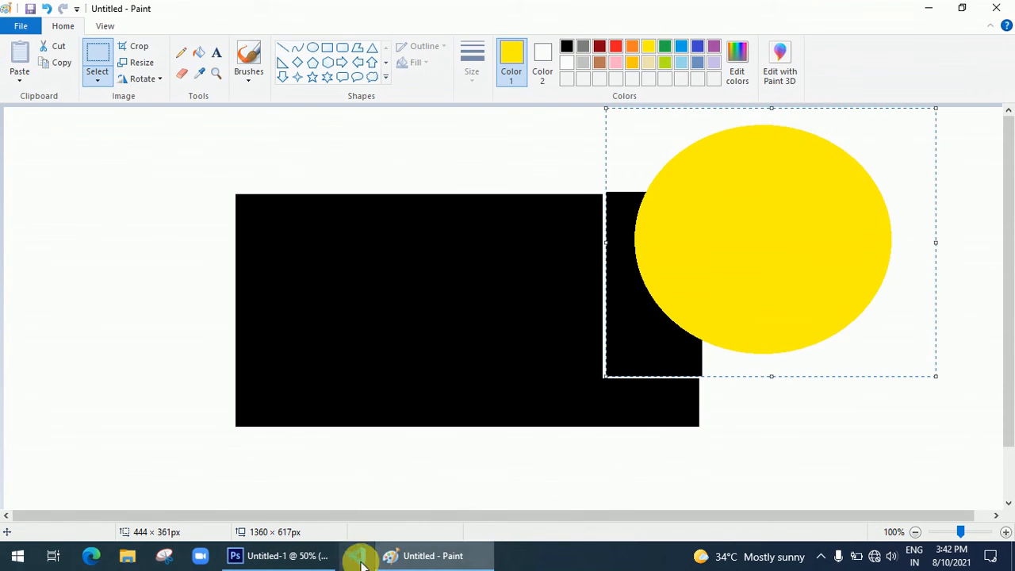
Switch to Photoshop, move the black rectangle left, and draw an elliptical marquee selection overlapping its lower-right corner
left_click(316, 555)
left_click_drag(493, 223, 394, 231)
left_click(14, 102)
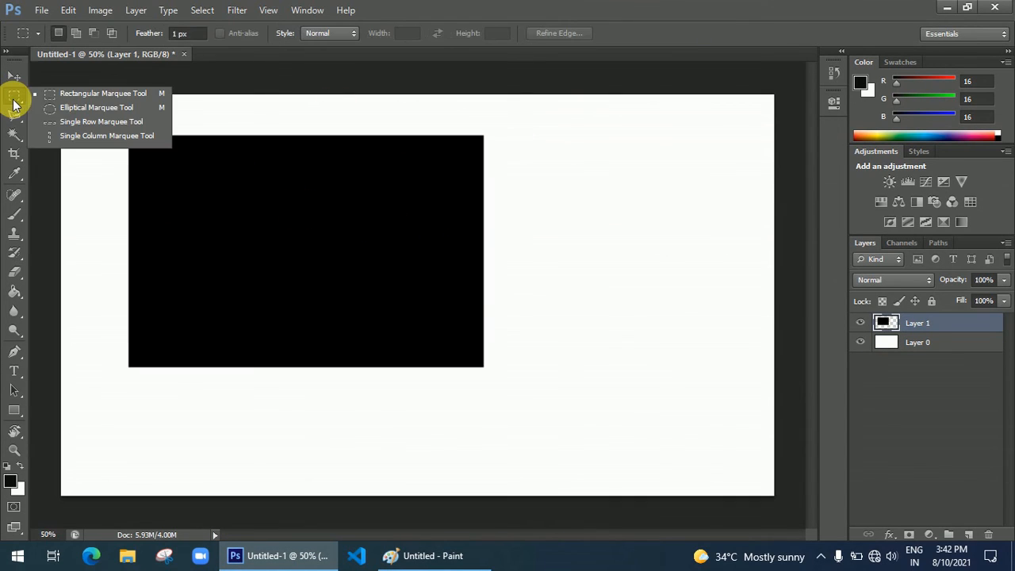
left_click(56, 112)
left_click_drag(382, 243, 651, 483)
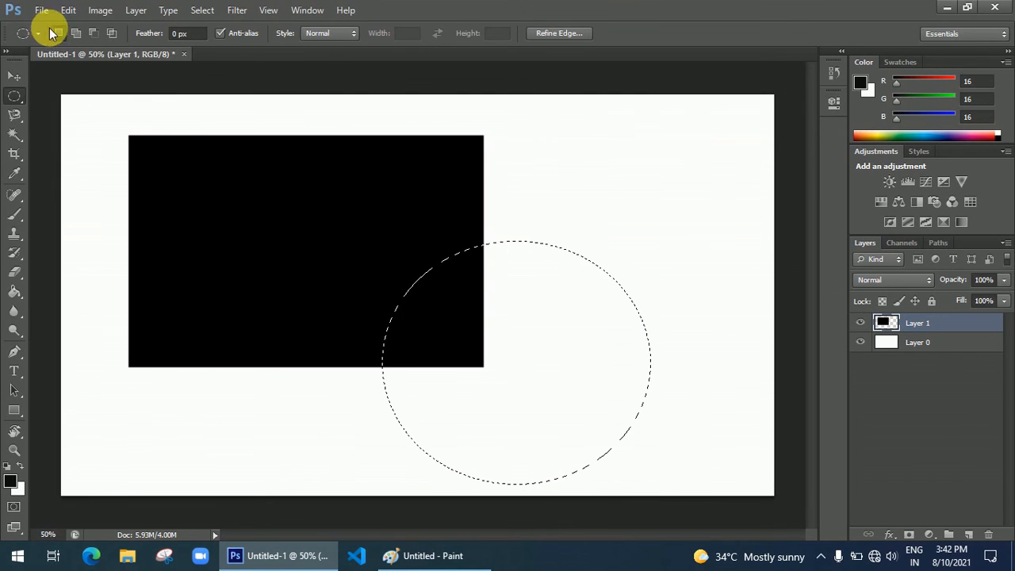
Fill the elliptical selection on Layer 1 with red (ff0000) in Normal mode at 100% opacity
left_click(66, 11)
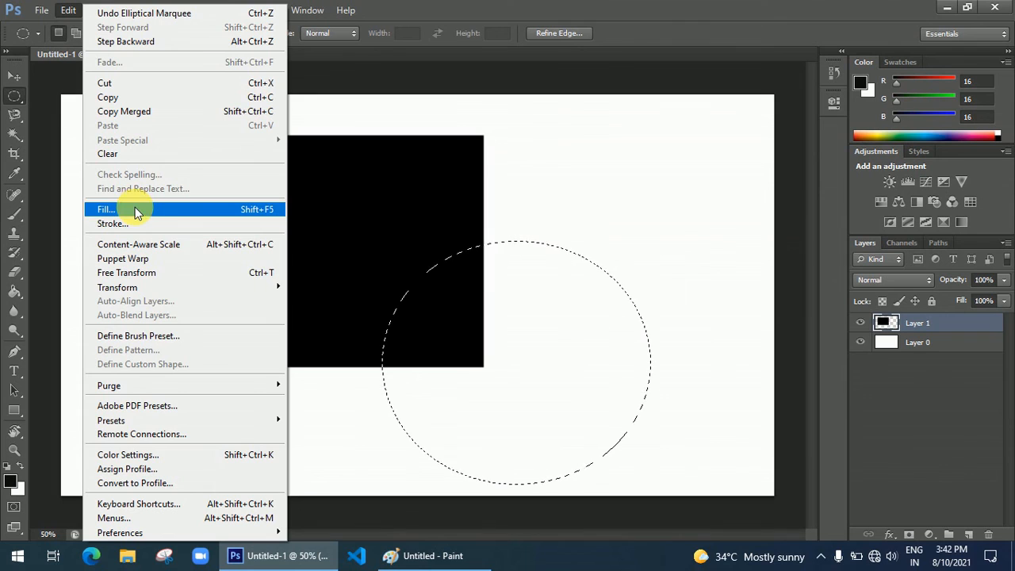
left_click(135, 210)
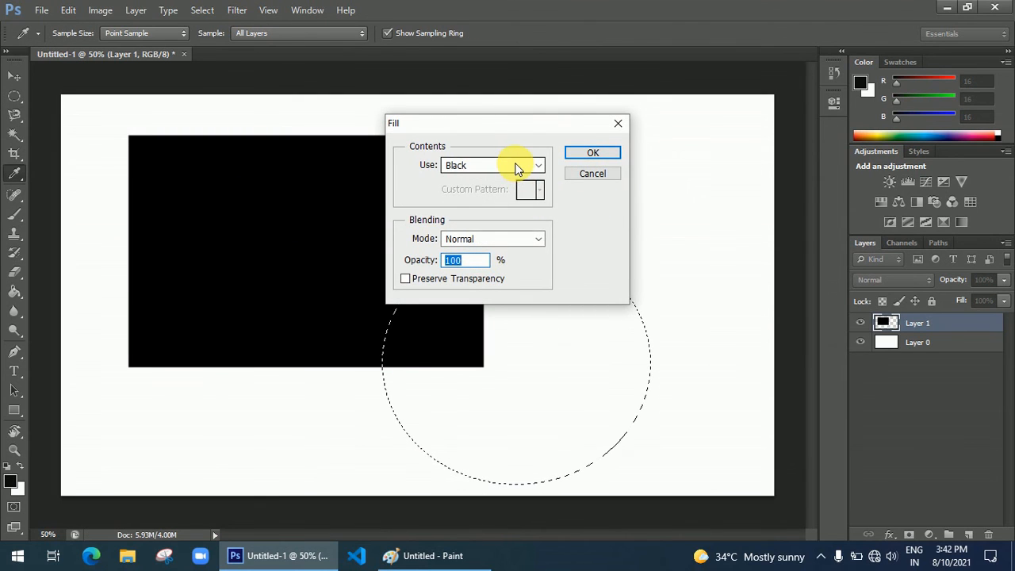
left_click(516, 167)
left_click(515, 205)
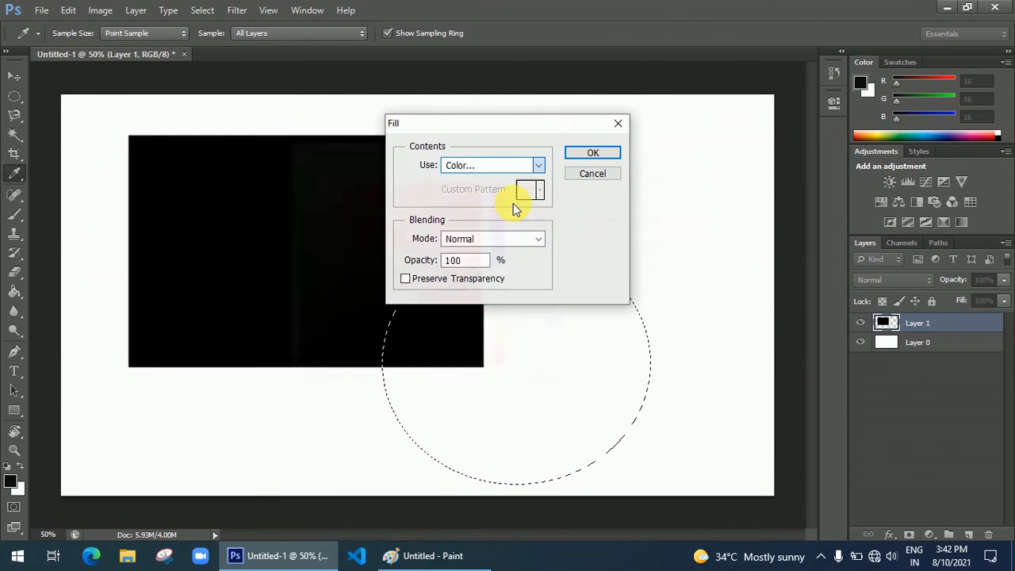
left_click_drag(448, 226, 590, 148)
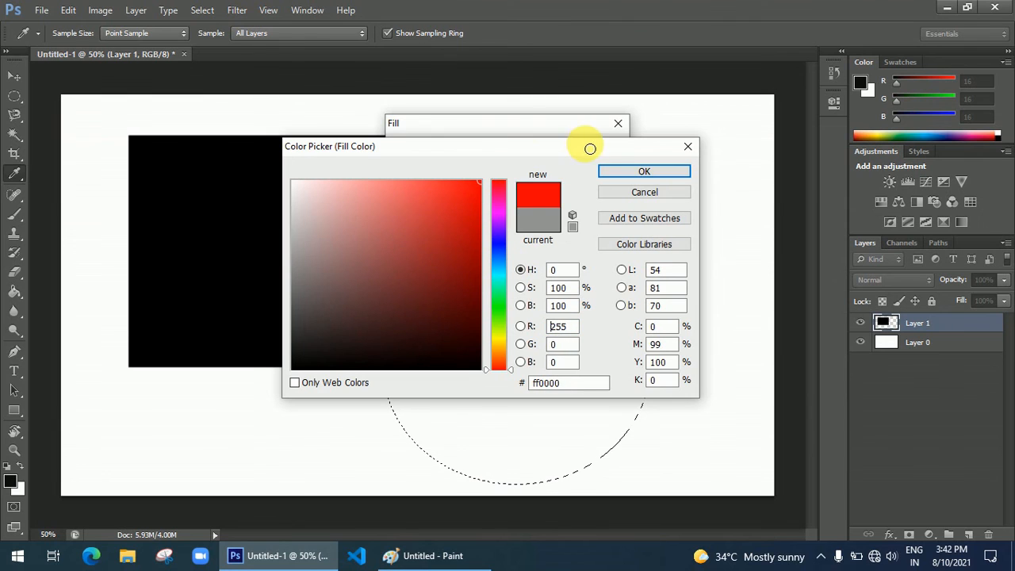
left_click(616, 173)
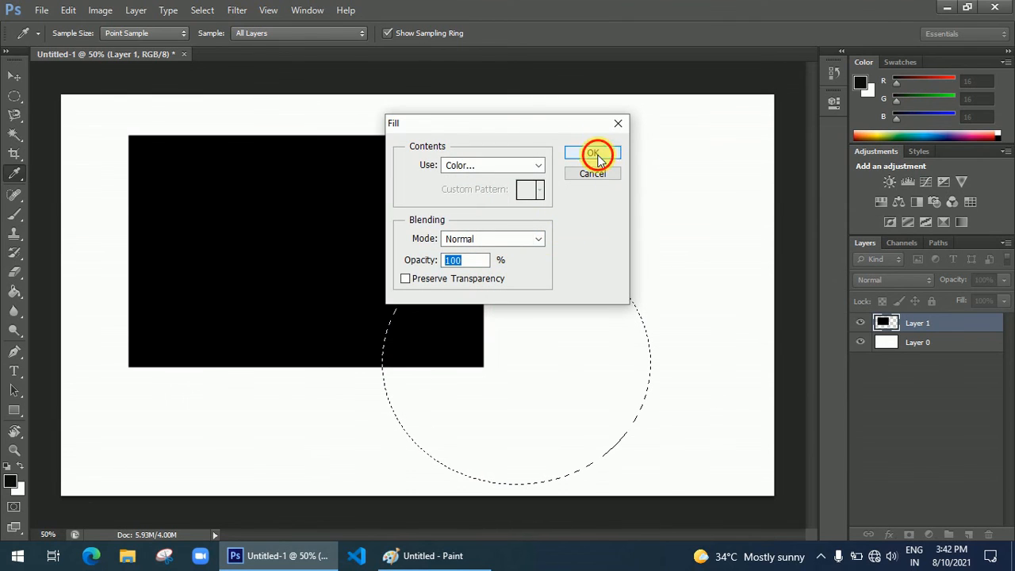
left_click(596, 155)
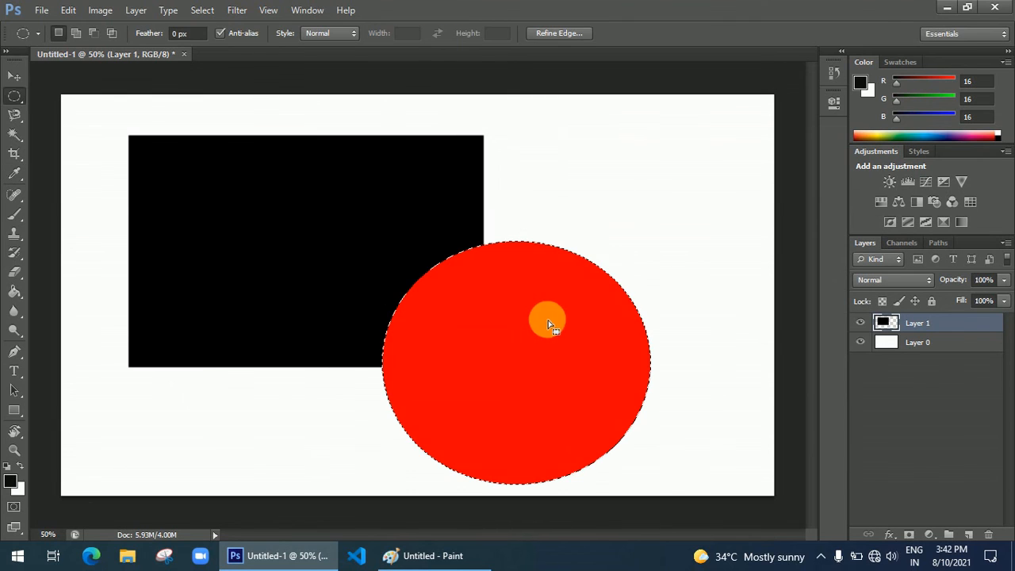
Try to move the red circle separately from the black rectangle, and remove its red fill from Layer 1
left_click(27, 79)
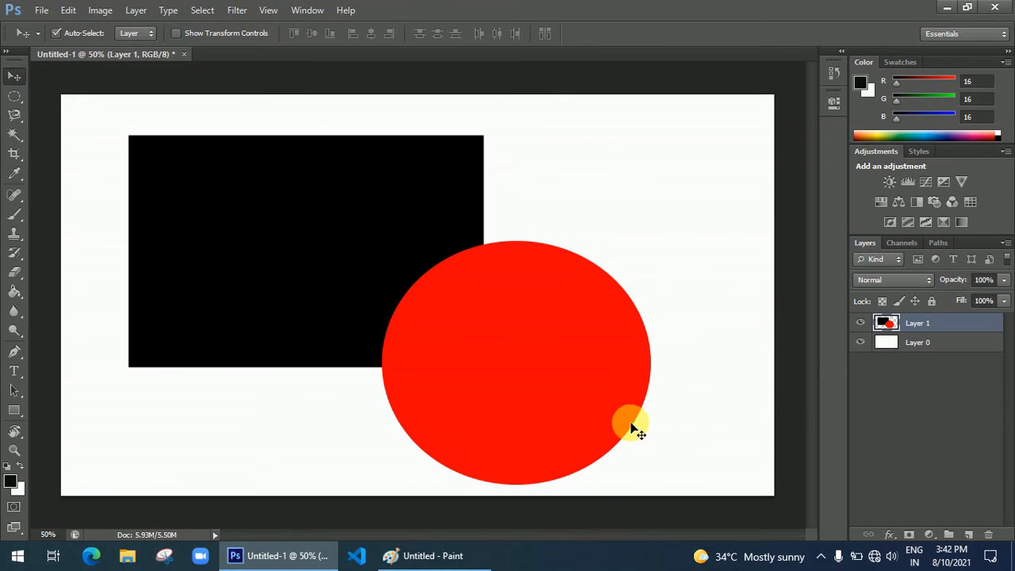
left_click_drag(550, 326, 600, 326)
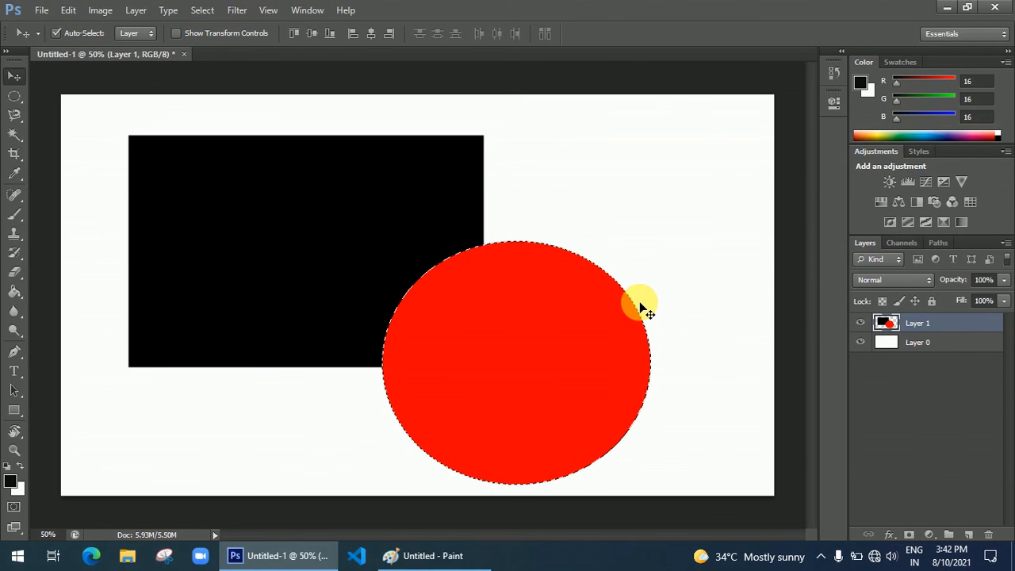
key("Delete")
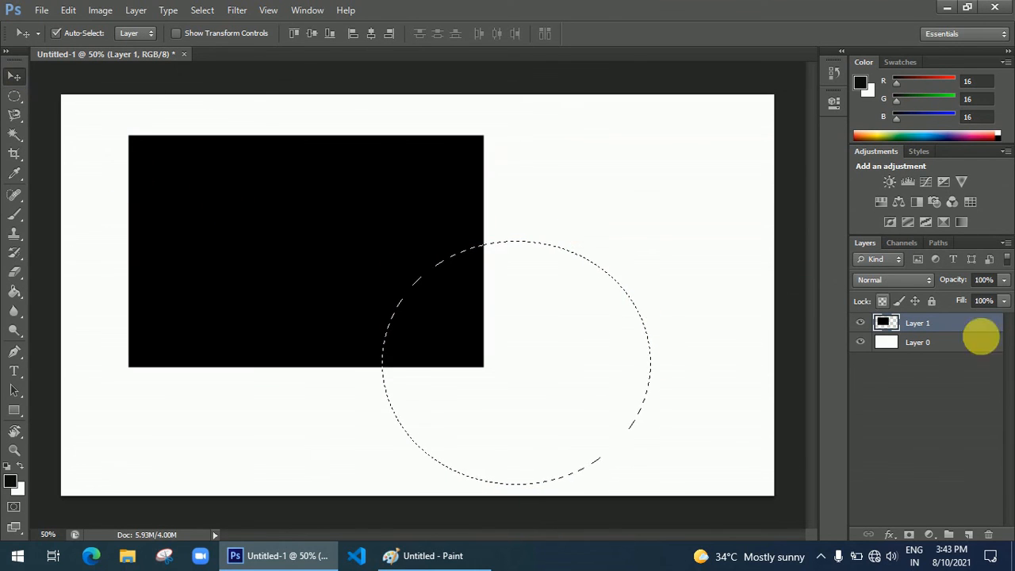
Add a new layer above Layer 1, fill the elliptical selection on it with red at 100% opacity, and deselect
left_click(968, 535)
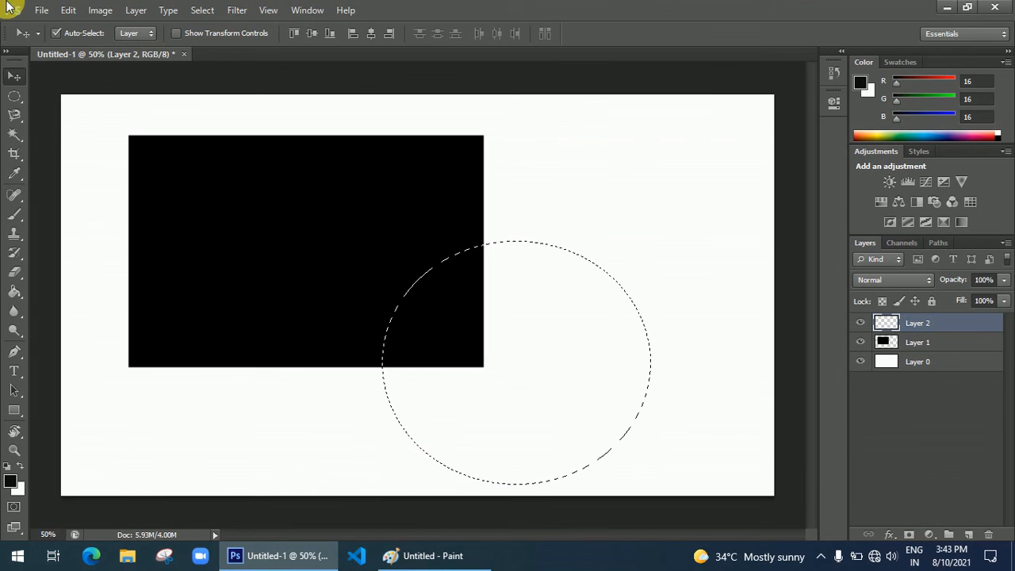
left_click(69, 10)
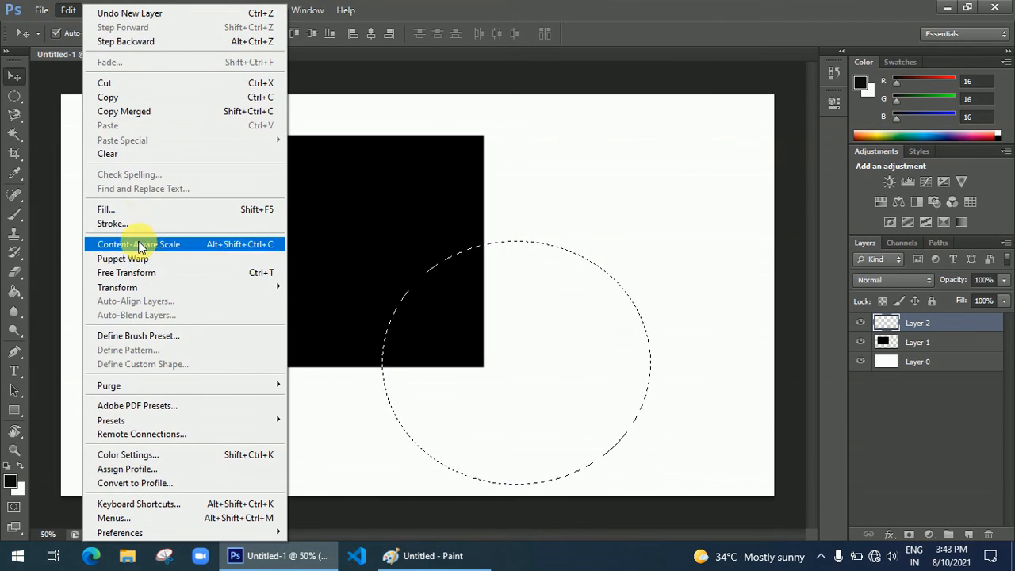
left_click(126, 206)
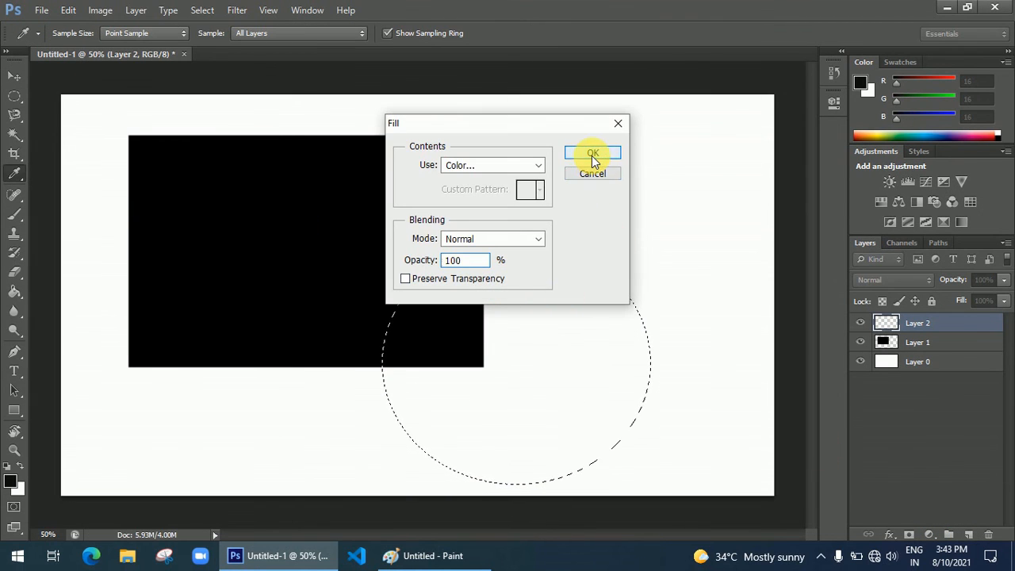
left_click(593, 154)
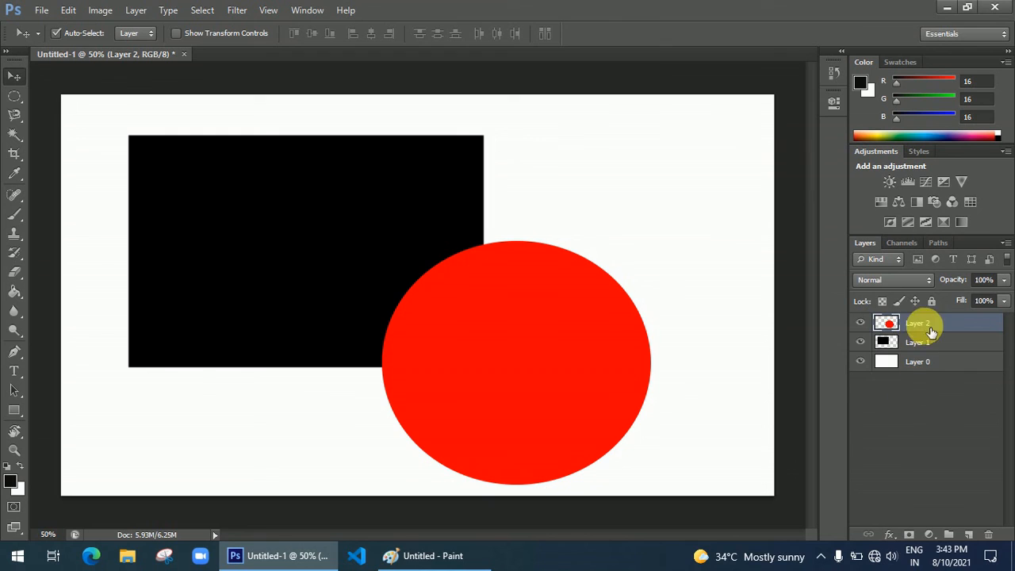
Hide and show the red circle's layer and the black rectangle's layer in turn to check what each contains
left_click(861, 323)
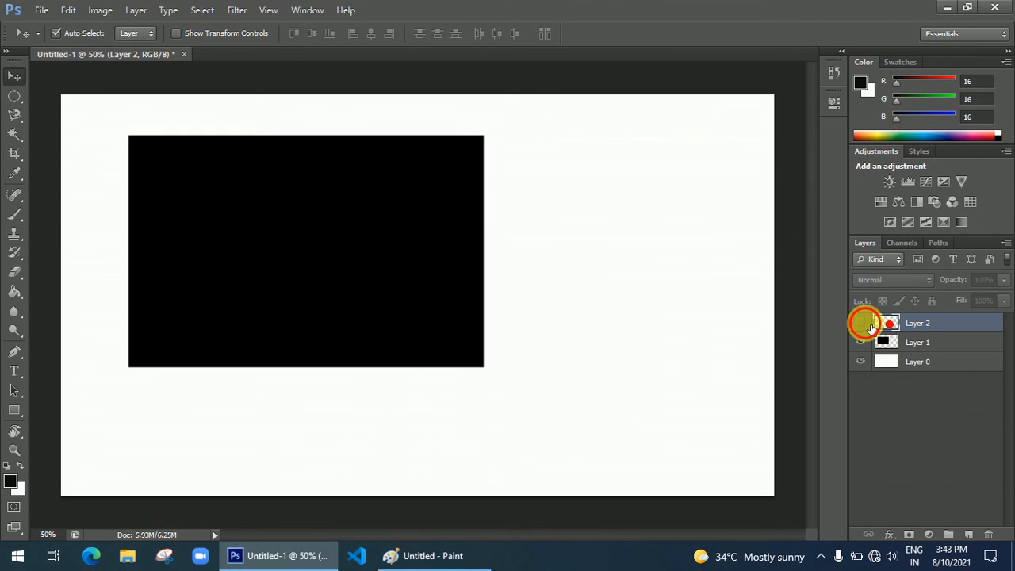
left_click(861, 323)
left_click(863, 343)
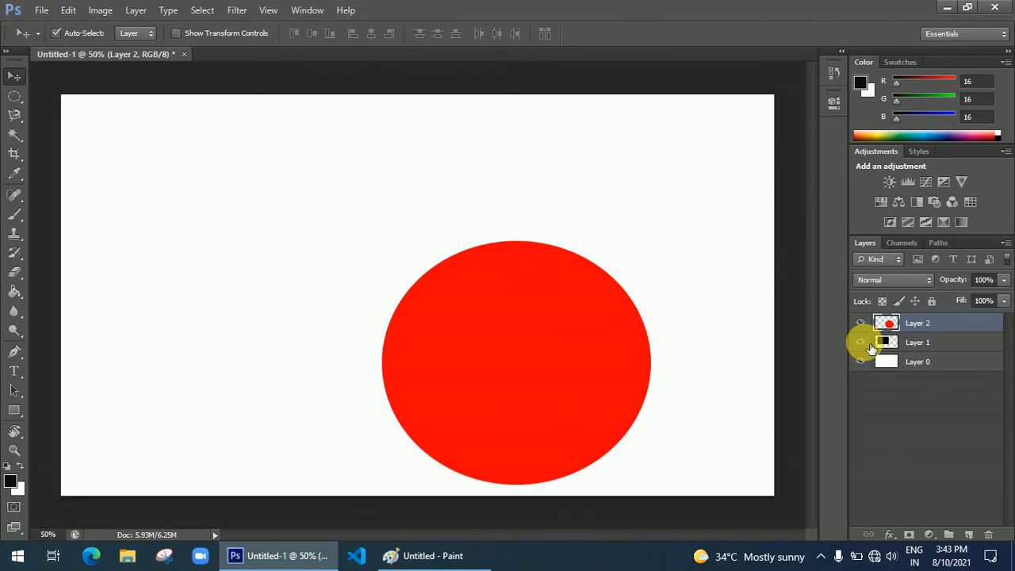
left_click(863, 343)
left_click(863, 343)
left_click(863, 342)
left_click(863, 342)
left_click(863, 343)
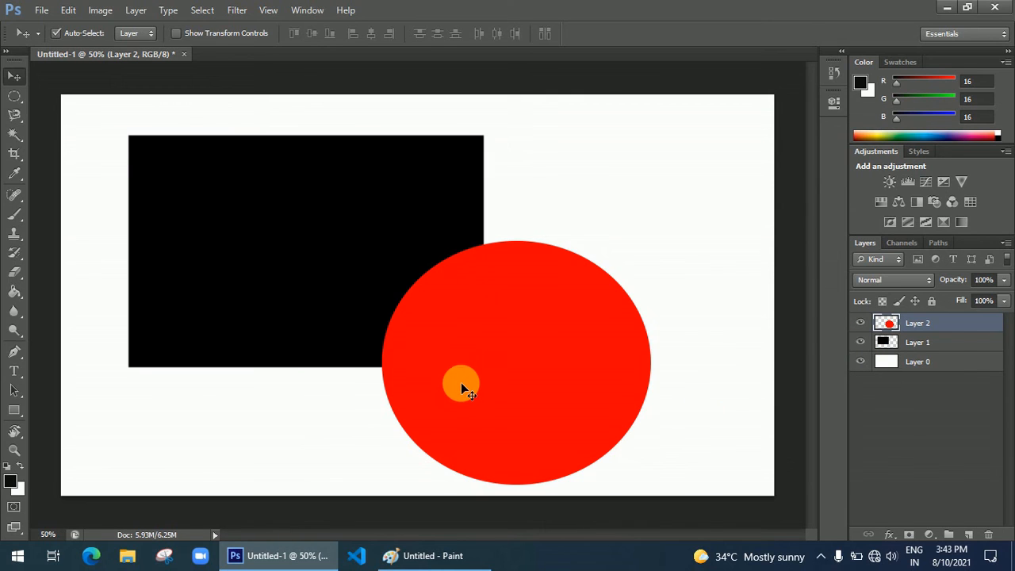
Move the red circle and the black rectangle independently of each other to several positions on the canvas
left_click_drag(462, 387, 622, 211)
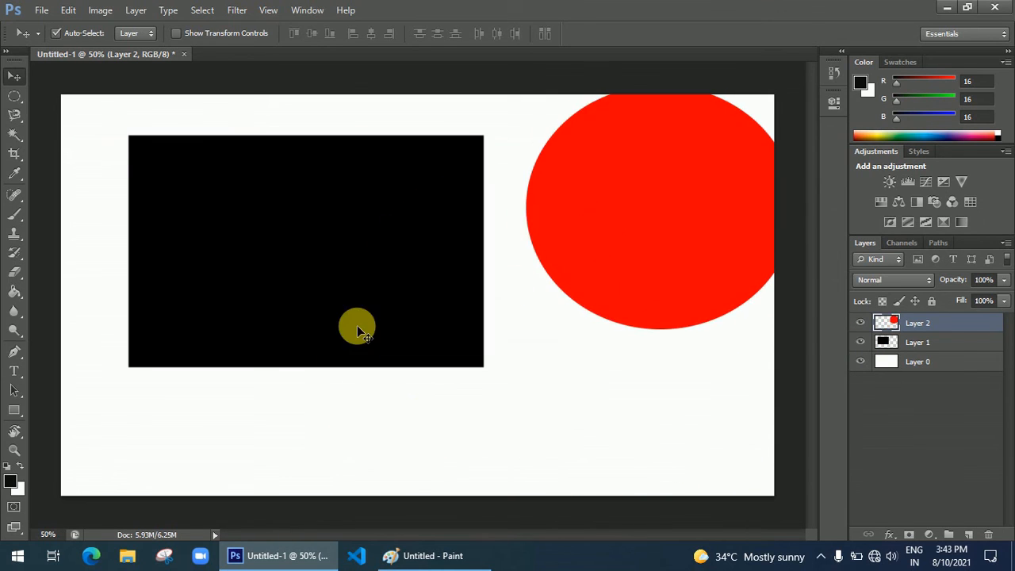
left_click_drag(357, 325, 148, 353)
left_click_drag(556, 203, 474, 350)
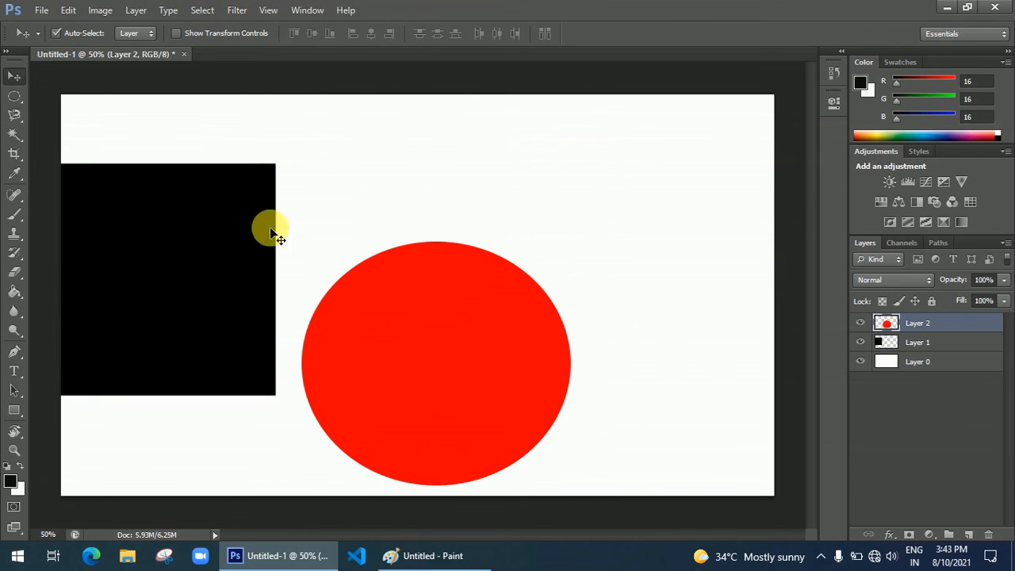
left_click_drag(270, 230, 590, 156)
left_click_drag(431, 365, 670, 302)
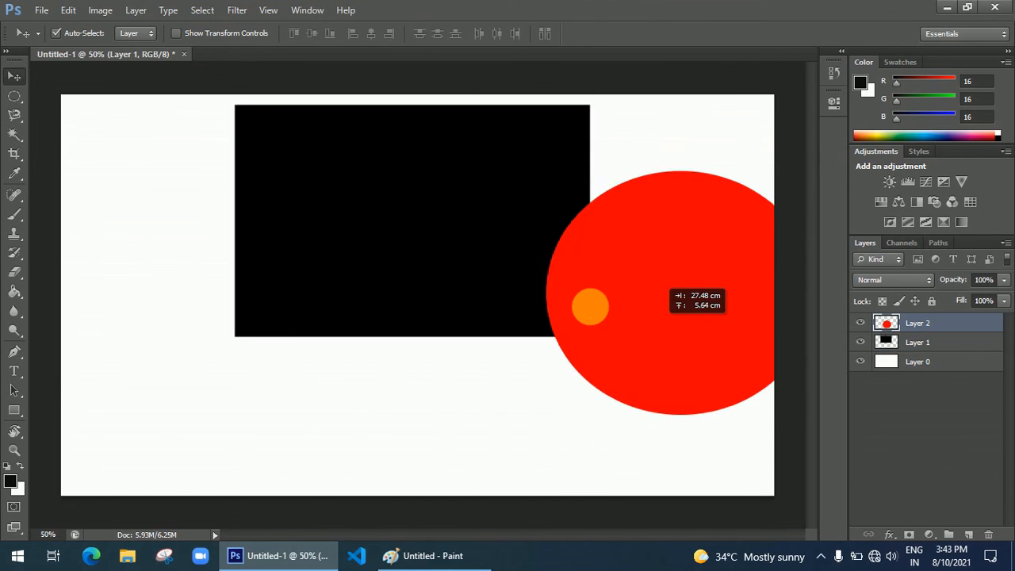
left_click_drag(590, 307, 519, 289)
Switch to Paint and examine the selected yellow ellipse together with the black rectangle for comparison
left_click(483, 556)
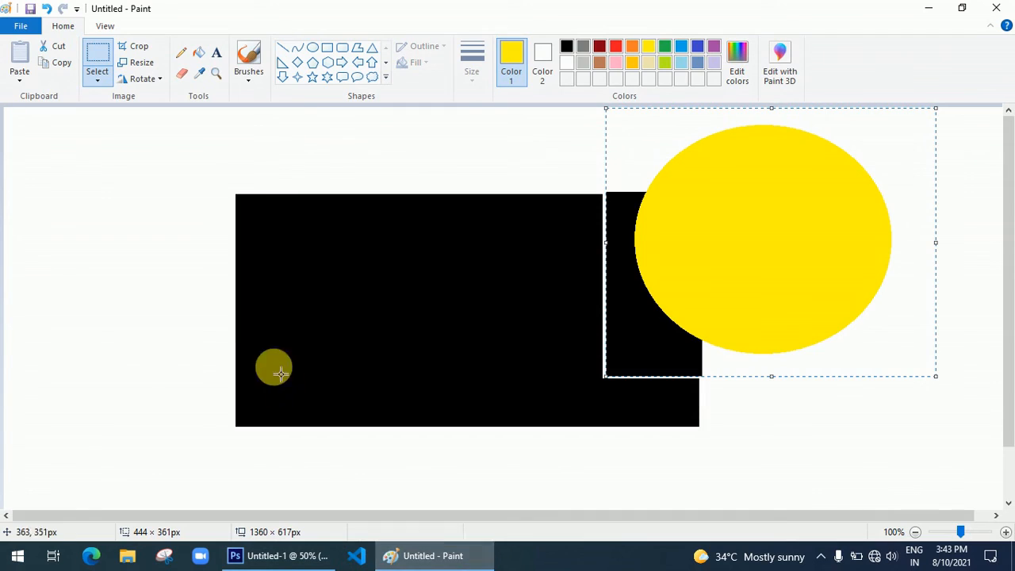
left_click(813, 223)
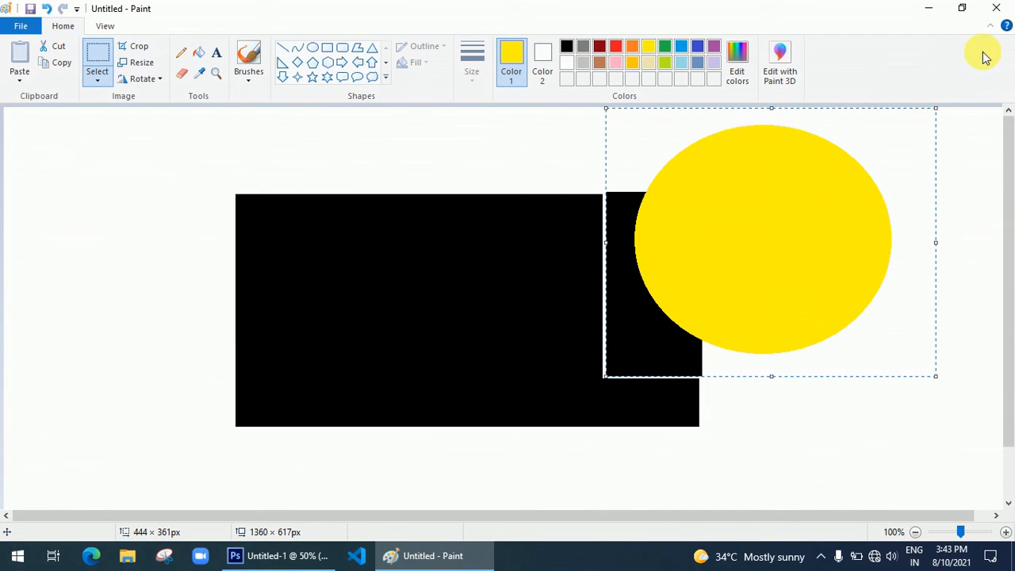